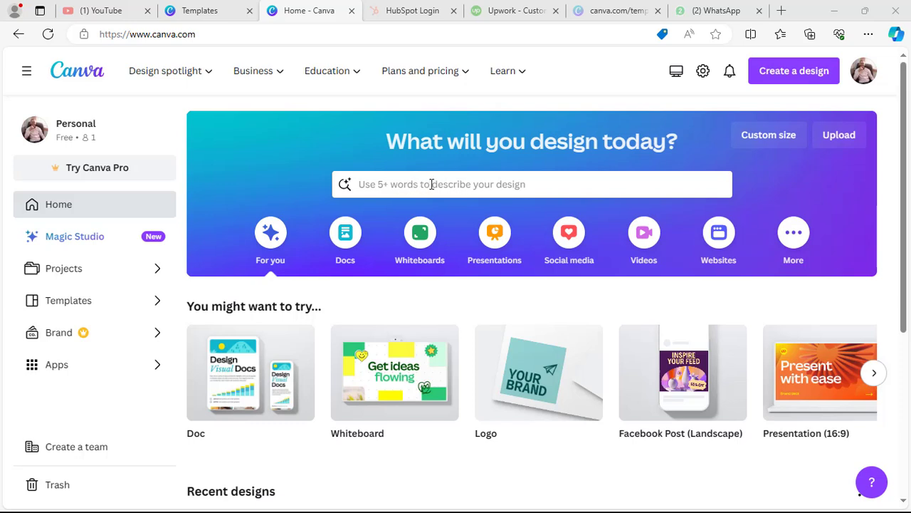
Search for "LOGO education" and open the suggested Education Logo template category.
left_click(437, 184)
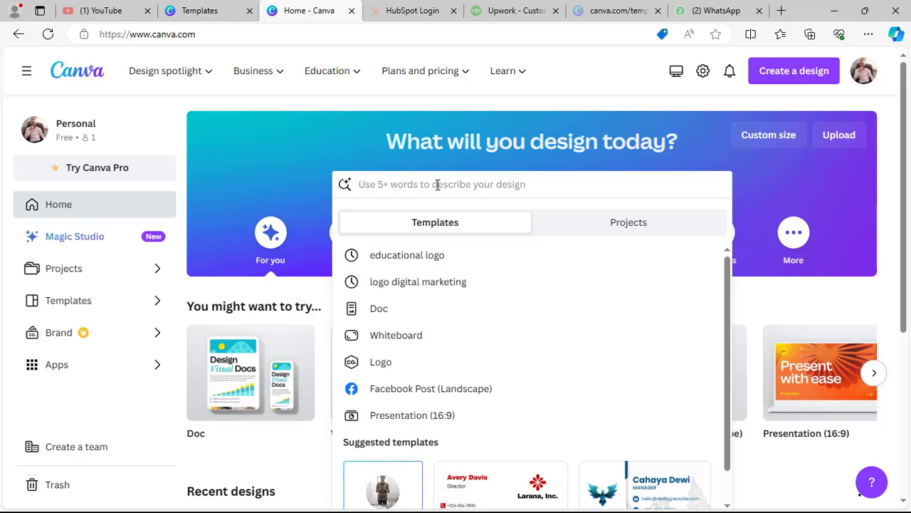
type("LOGO")
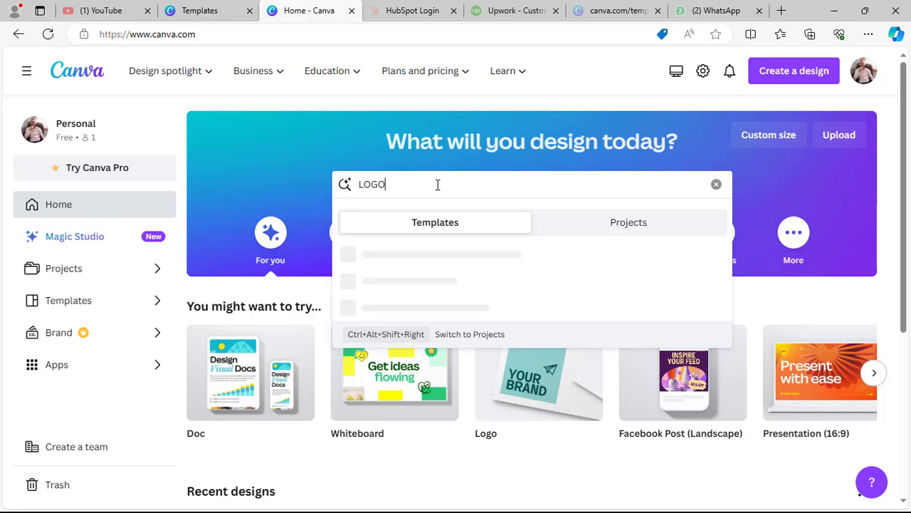
type("education")
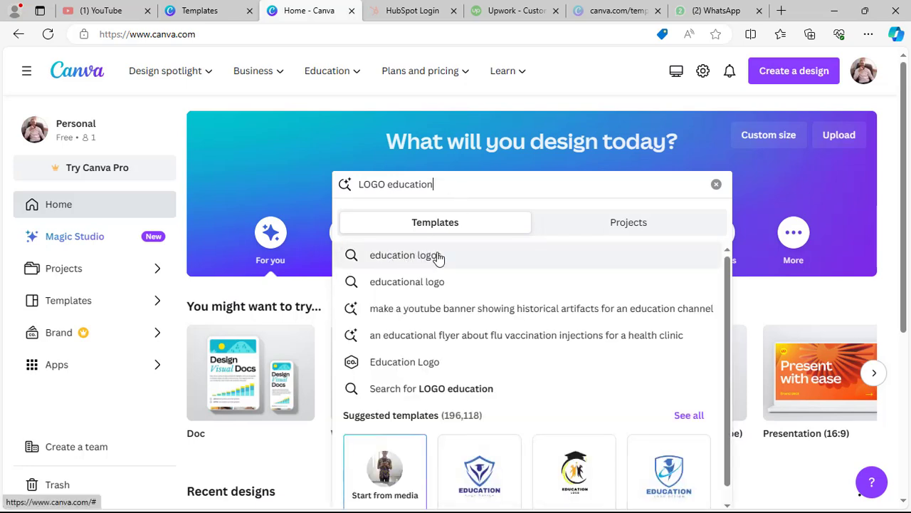
left_click(413, 363)
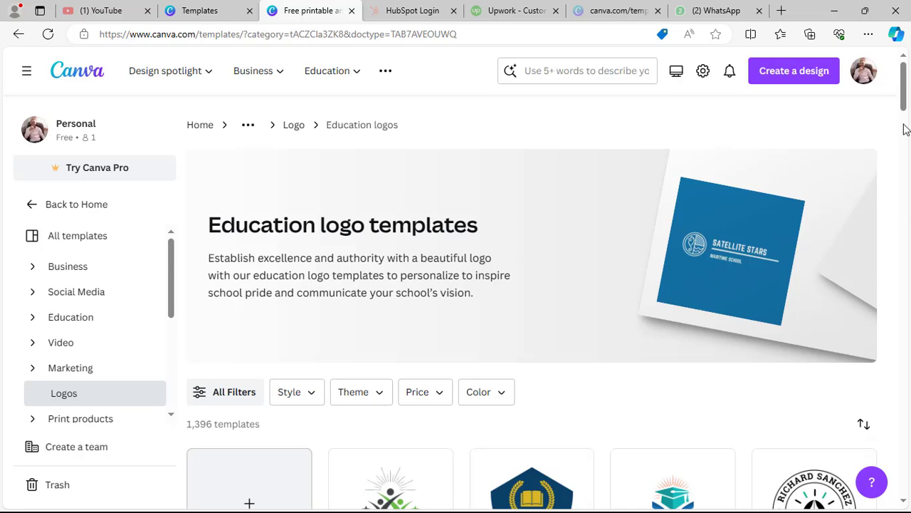
Browse the education logo templates and open the green Smartious "Modern Educational Logo Template" for customizing.
left_click_drag(906, 106, 905, 147)
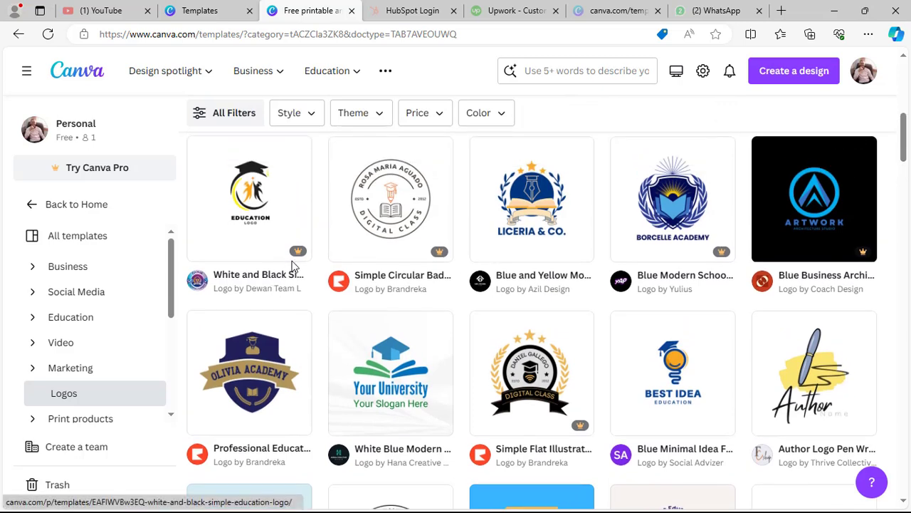
mouse_move(292, 255)
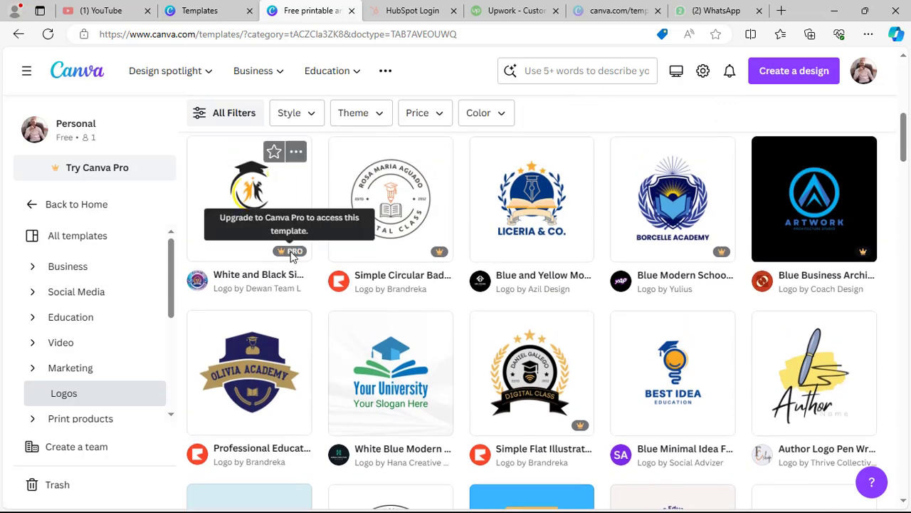
mouse_move(429, 260)
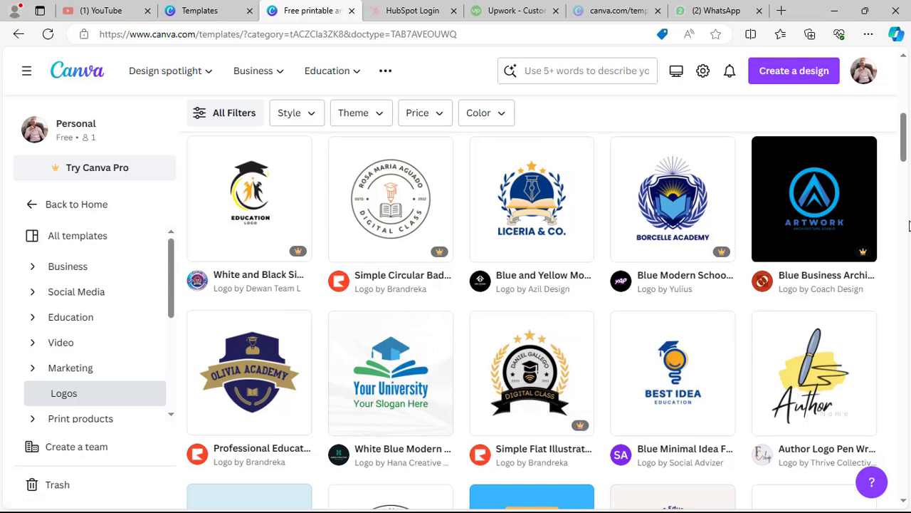
left_click_drag(904, 153, 905, 205)
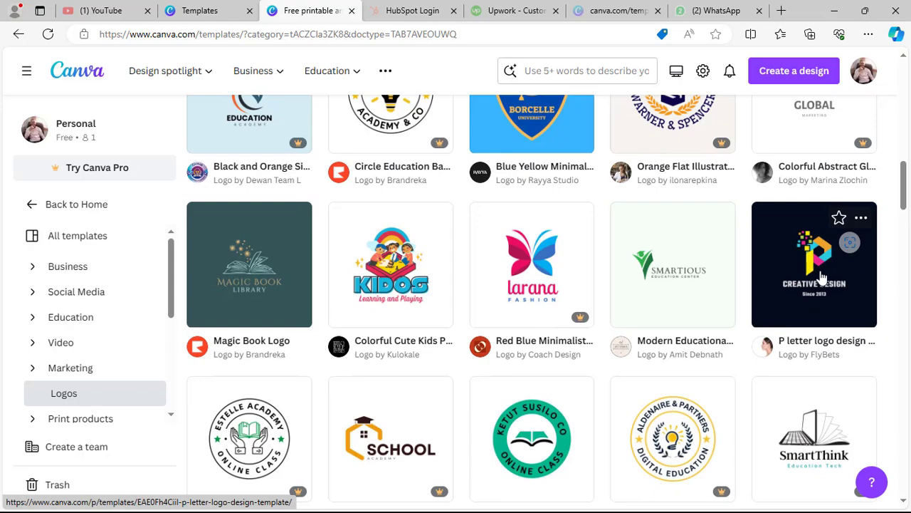
left_click_drag(905, 202, 906, 117)
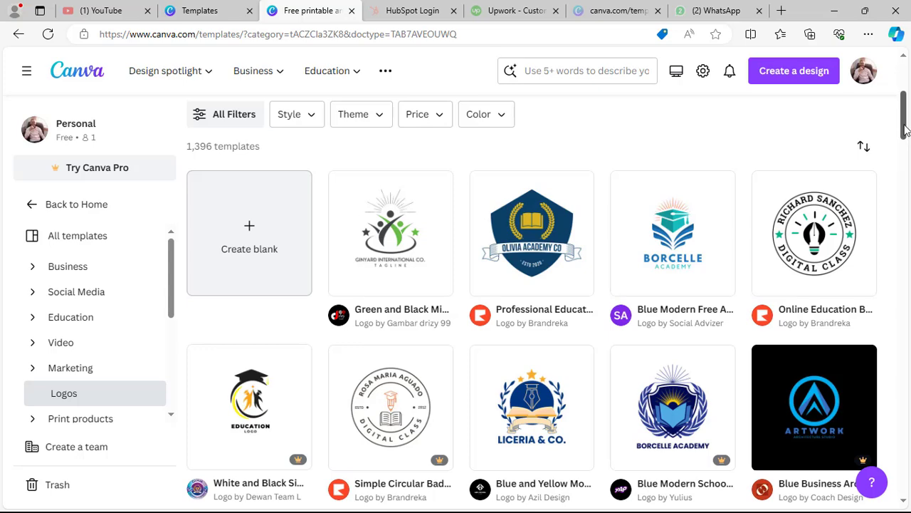
left_click_drag(906, 129, 906, 179)
scroll(698, 326, "down", 3)
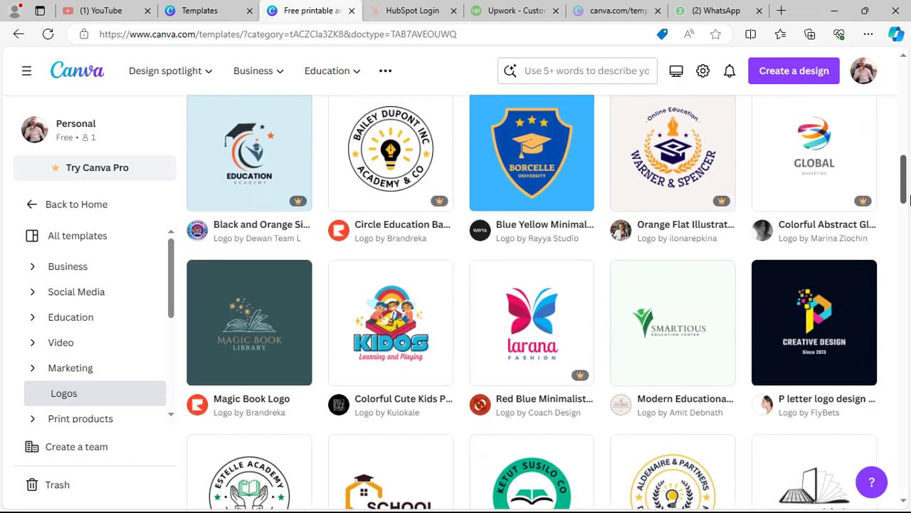
left_click(687, 329)
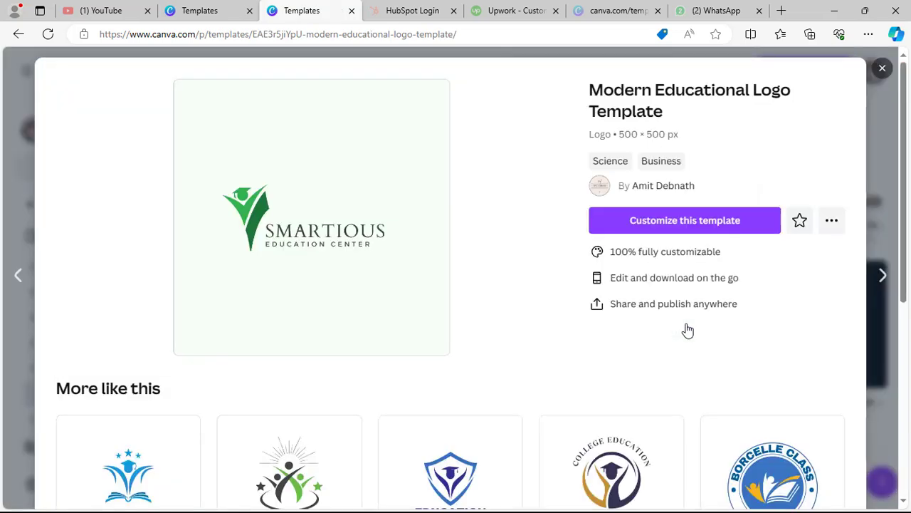
left_click(677, 222)
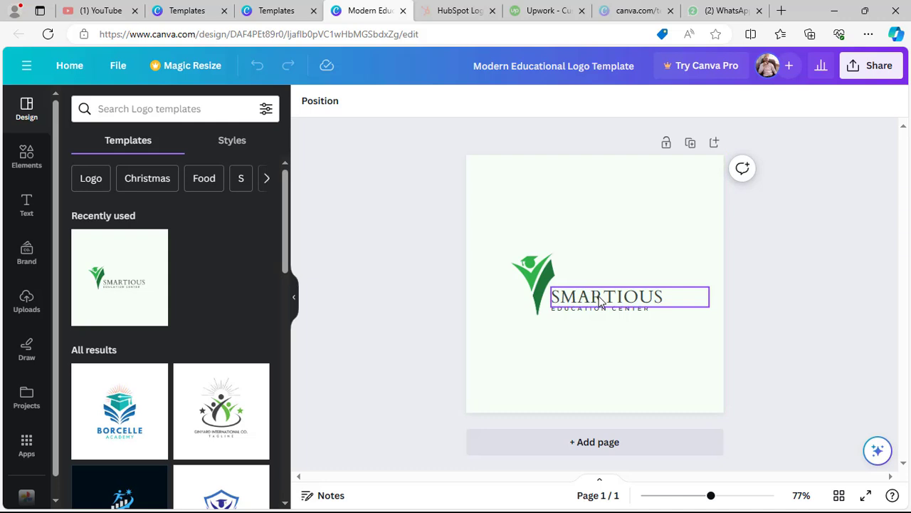
Replace the SMARTIOUS text in the logo with "DIGITALTOOLSPRACTICECOMMUNITY".
double_click(668, 300)
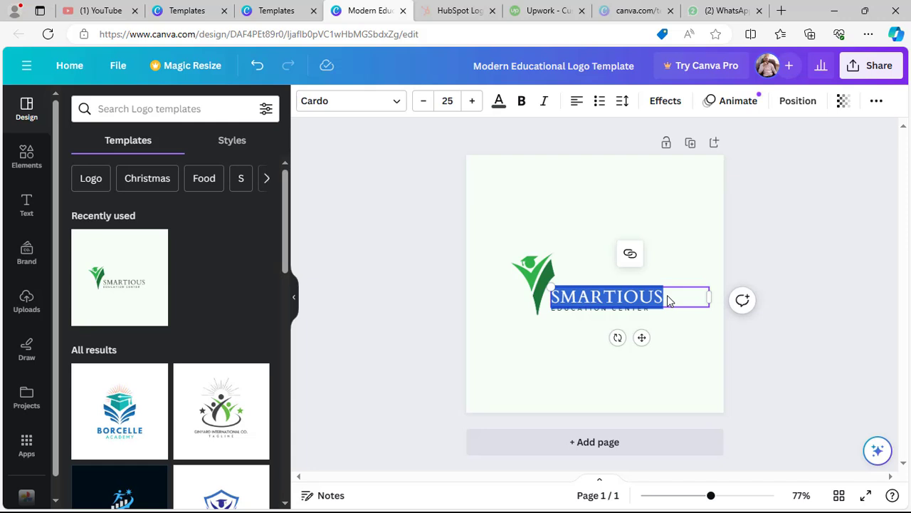
key("BackSpace")
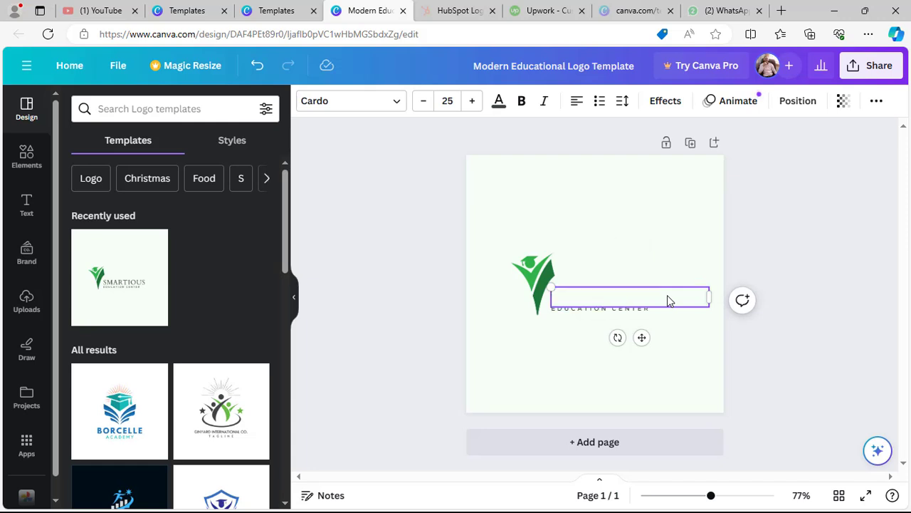
type("DIGITAL")
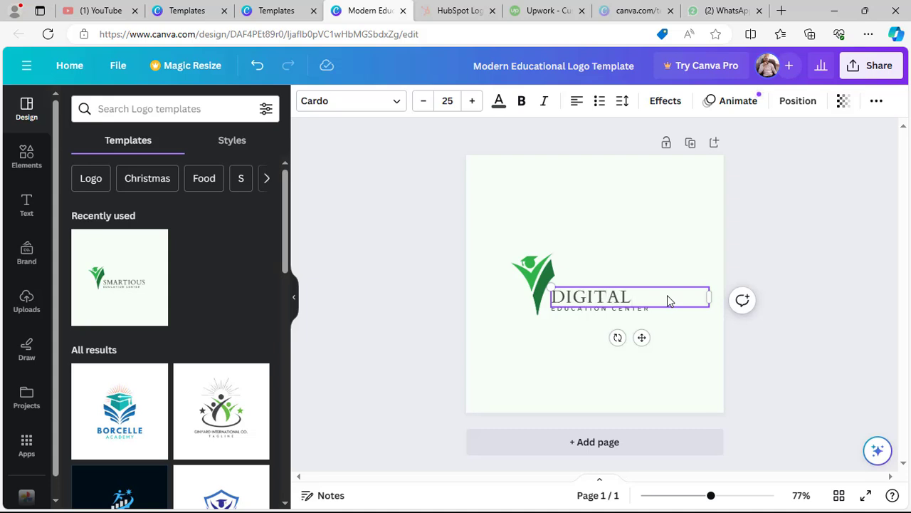
type("TOOLSPRACTI")
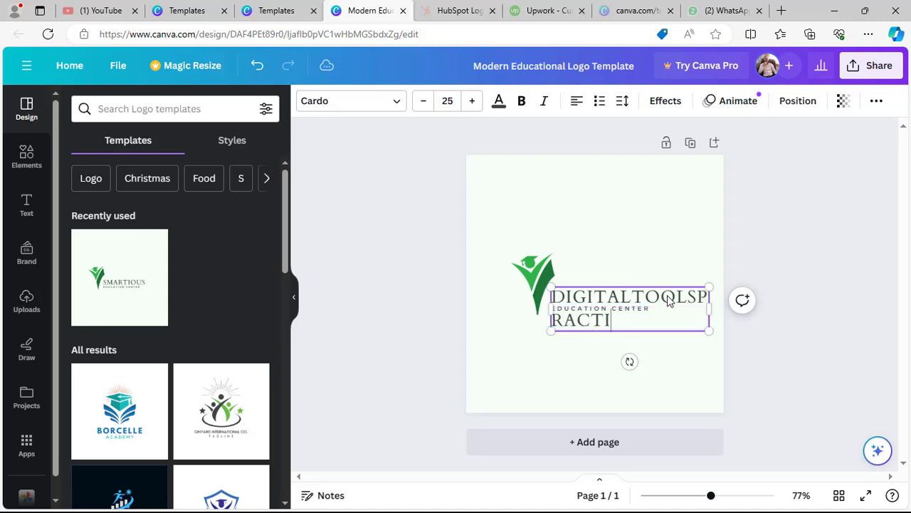
type("CECOMMUNITY")
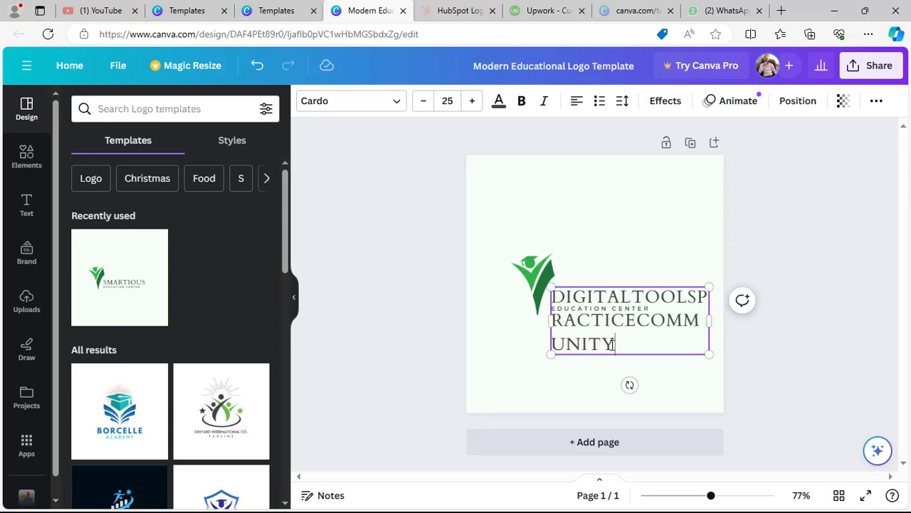
Reduce the font size of the whole DIGITALTOOLSPRACTICECOMMUNITY text to 10.
key("ctrl+a")
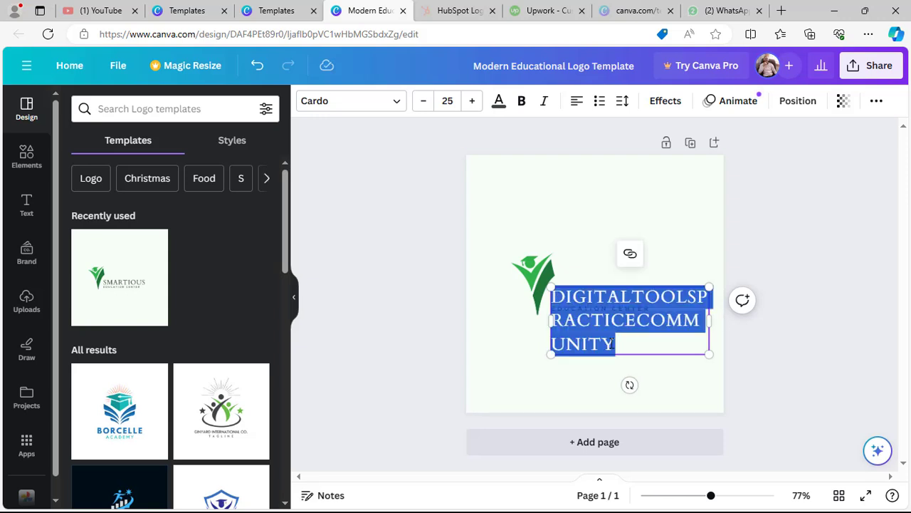
left_click(423, 103)
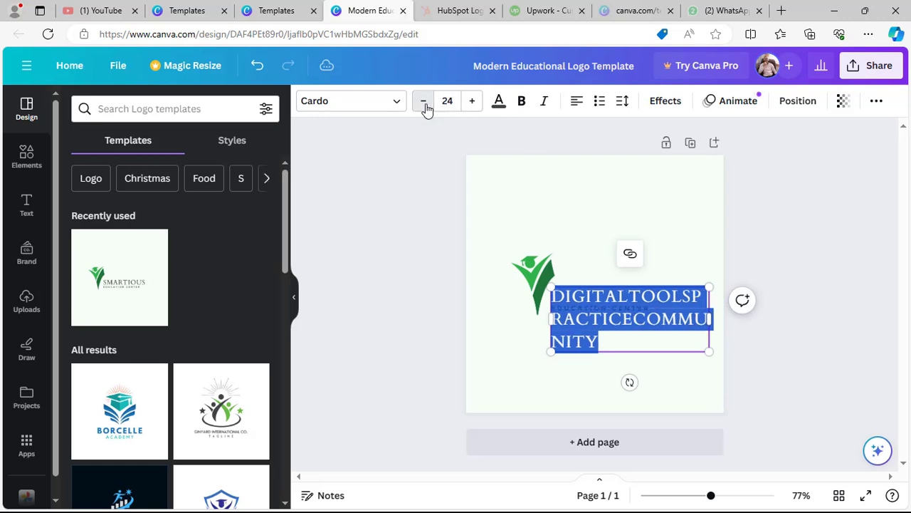
left_click(424, 103)
left_click(424, 103)
left_click(423, 103)
left_click(423, 104)
left_click(423, 103)
left_click(424, 104)
left_click(425, 104)
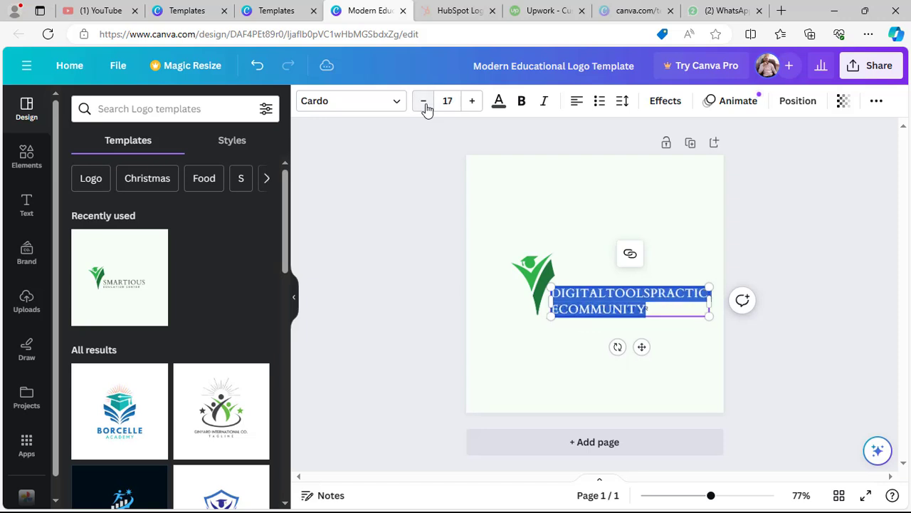
left_click(424, 104)
left_click(425, 104)
left_click(425, 104)
left_click(425, 104)
left_click(424, 104)
left_click(425, 104)
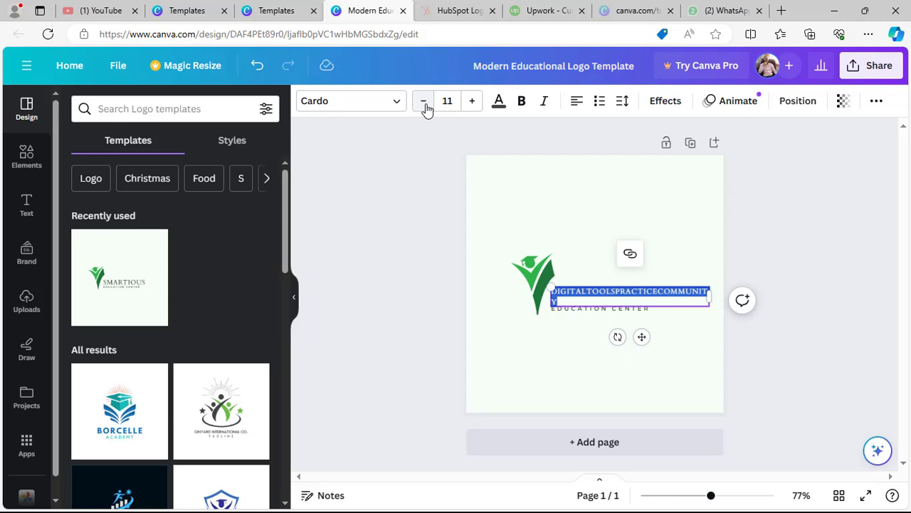
left_click(424, 104)
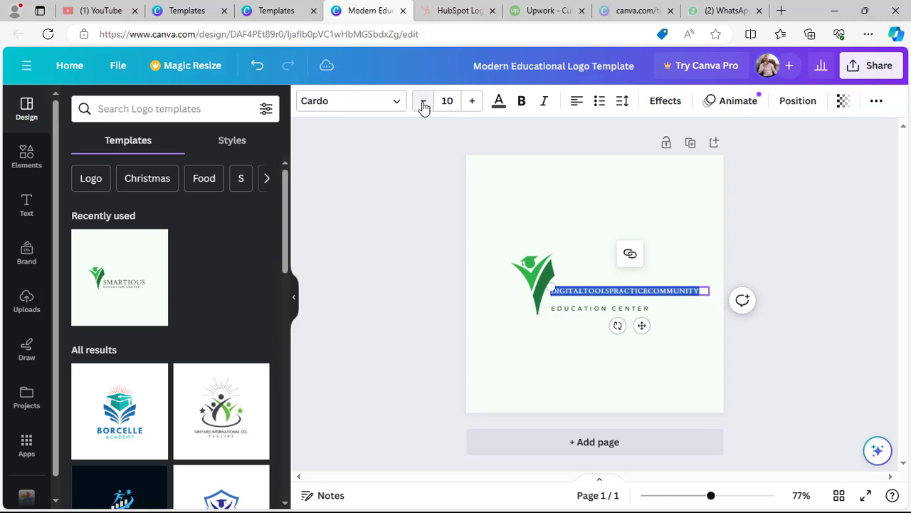
Make the DIGITALTOOLSPRACTICECOMMUNITY text bold and colour it with the document's dark green.
left_click(522, 107)
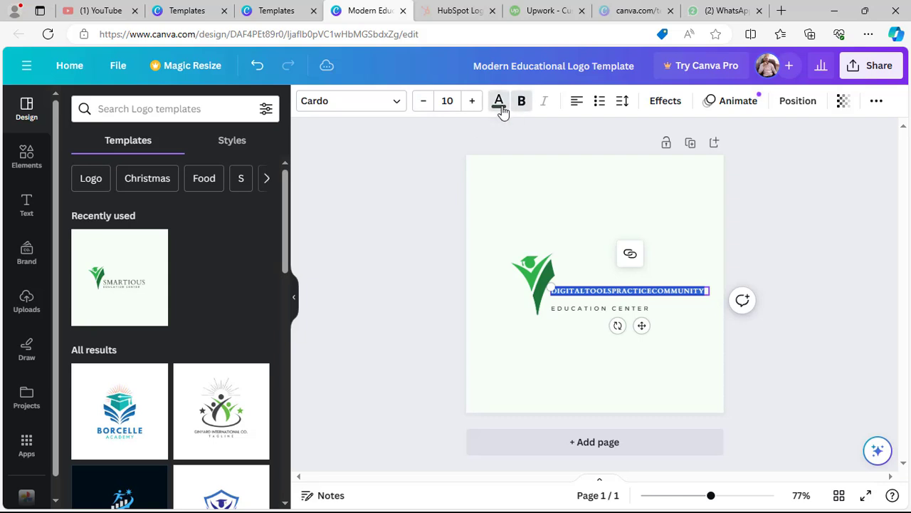
left_click(500, 103)
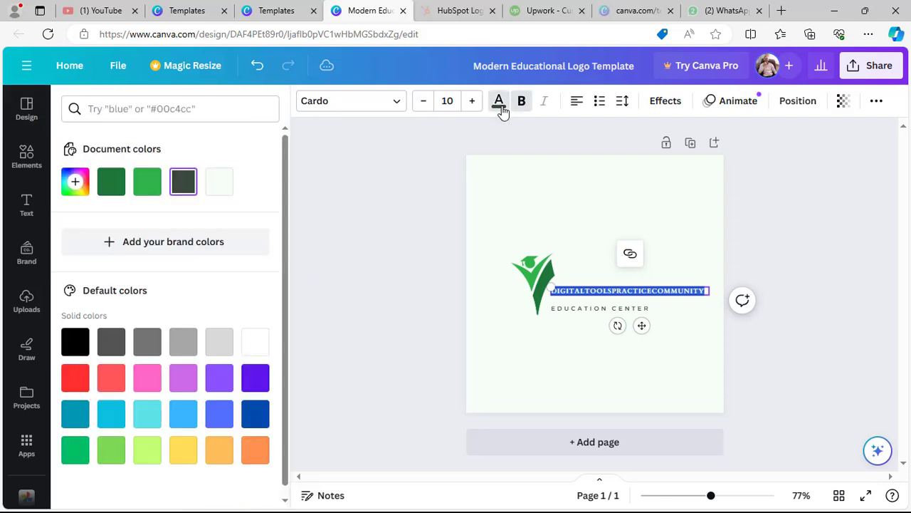
left_click(113, 185)
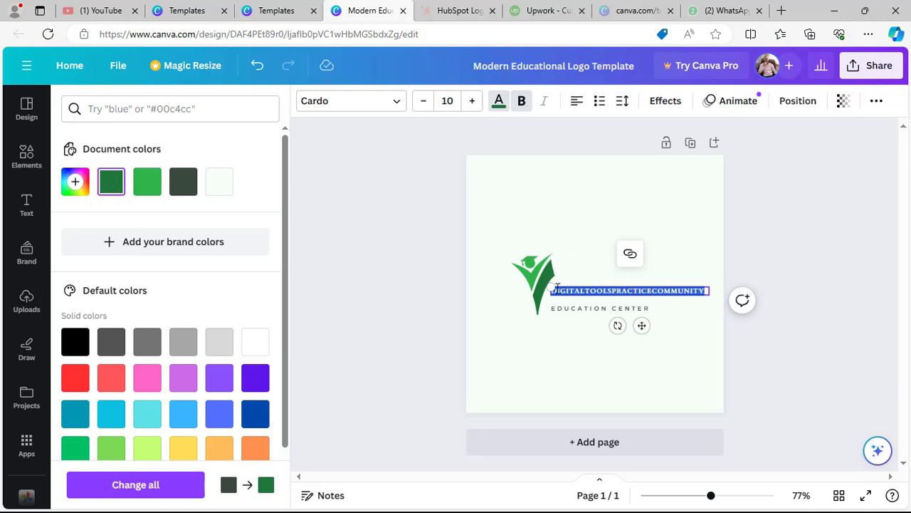
Scale the DIGITALTOOLSPRACTICECOMMUNITY text up to about size 11.2 and shift it right, clear of the emblem's stem.
left_click_drag(547, 287, 533, 285)
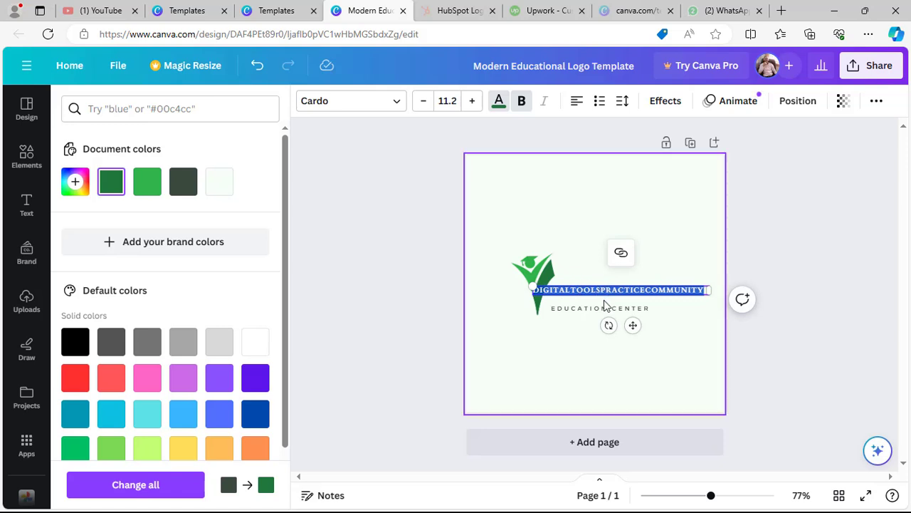
left_click(558, 374)
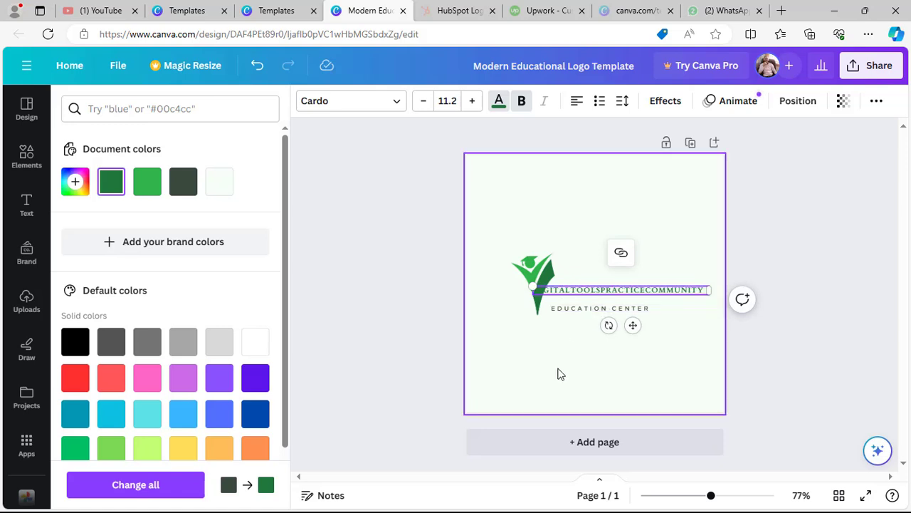
left_click(581, 296)
left_click_drag(582, 288, 586, 291)
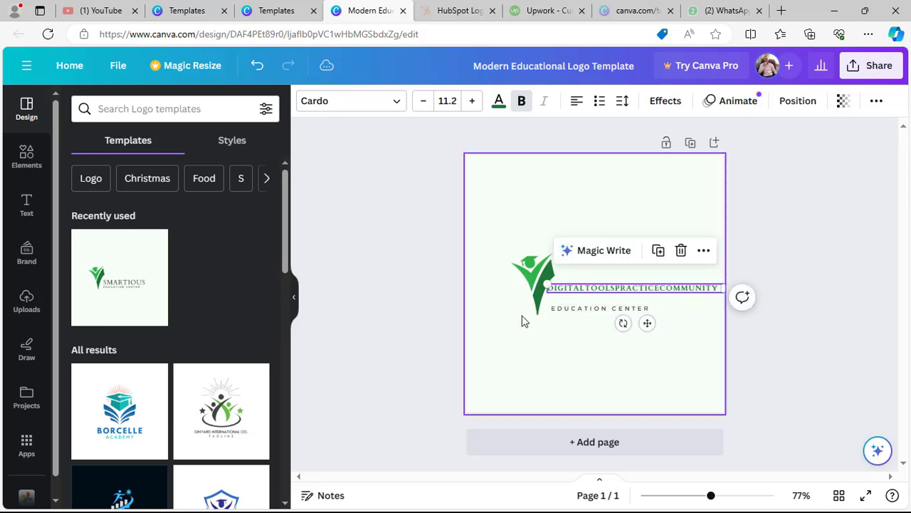
Enlarge the green graduate emblem to nearly twice its size and place it just left of the company name.
left_click(535, 274)
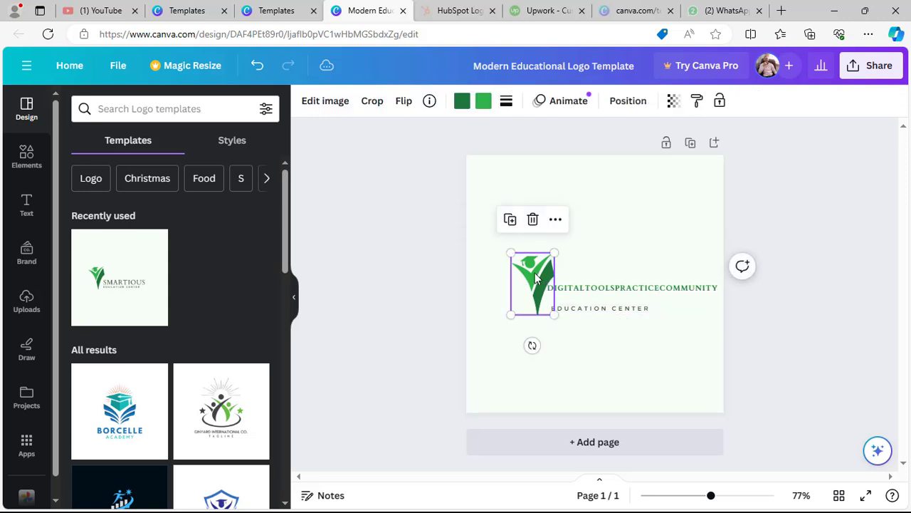
left_click_drag(535, 274, 566, 187)
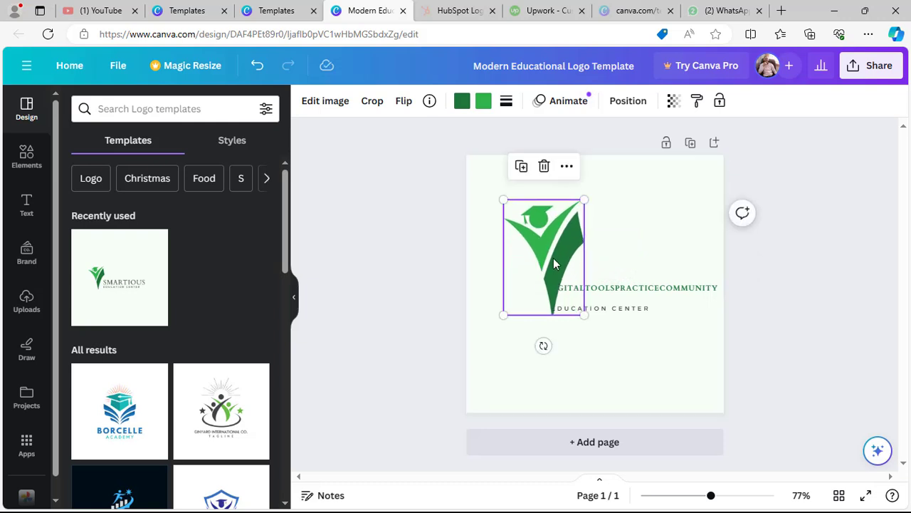
left_click_drag(551, 262, 538, 264)
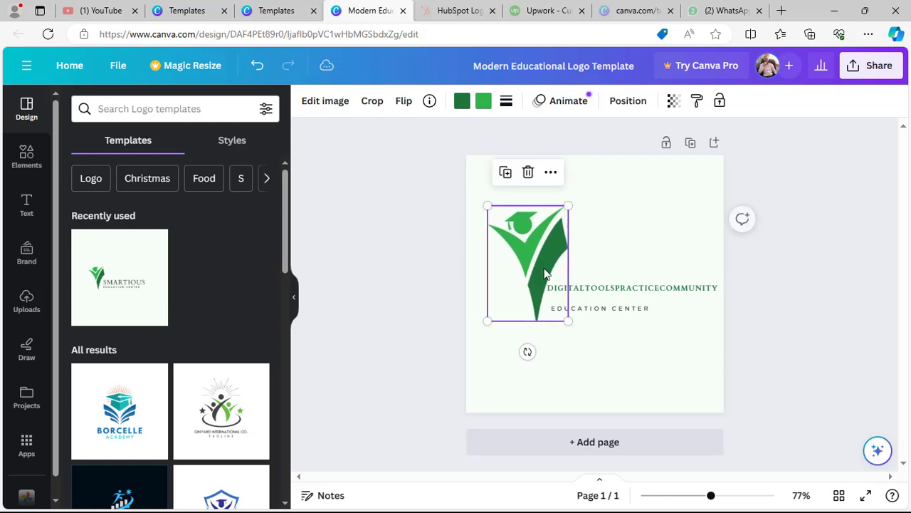
Replace the EDUCATION CENTER tagline with "PRACTICE MAKES PERFECT".
left_click(599, 309)
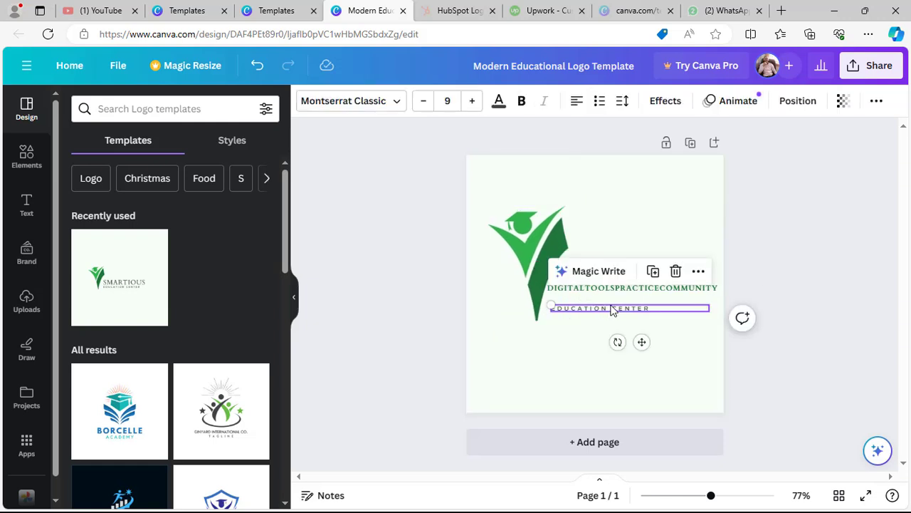
left_click(611, 310)
key("BackSpace")
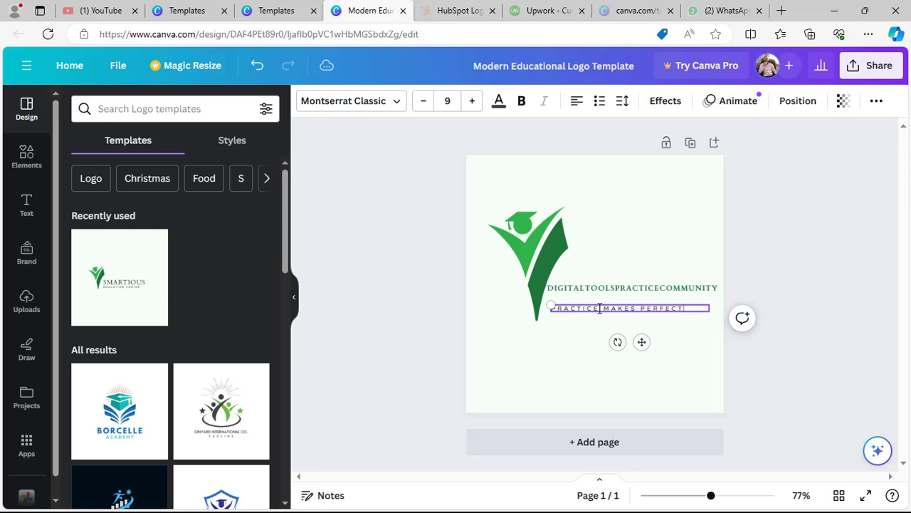
Make the PRACTICE MAKES PERFECT tagline bold and move it up closer beneath the company name.
triple_click(600, 309)
left_click(522, 101)
left_click(603, 334)
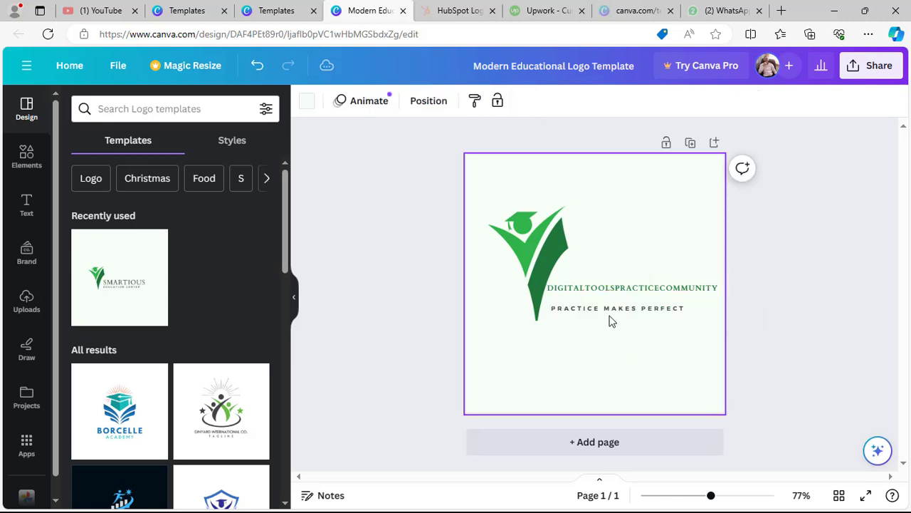
left_click(611, 309)
left_click_drag(614, 312, 614, 307)
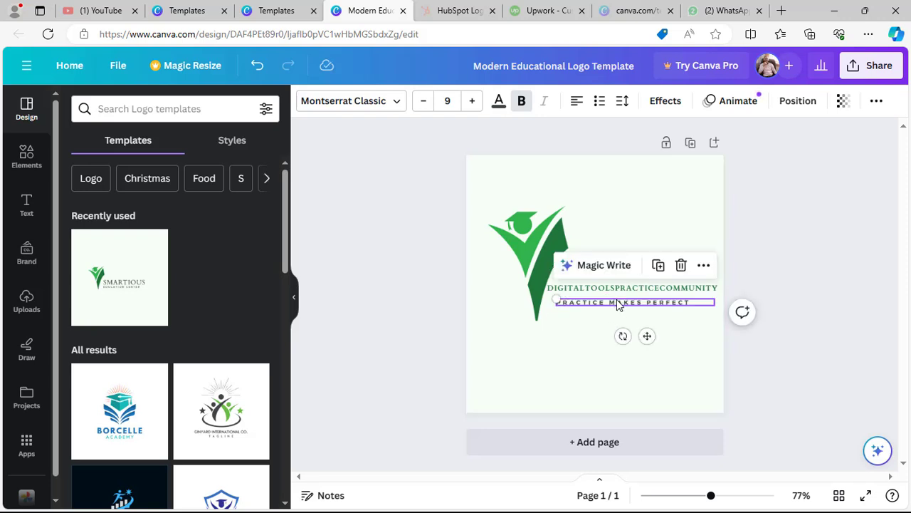
Nudge the PRACTICE MAKES PERFECT tagline further up so it sits directly beneath the company name.
left_click_drag(617, 302, 617, 299)
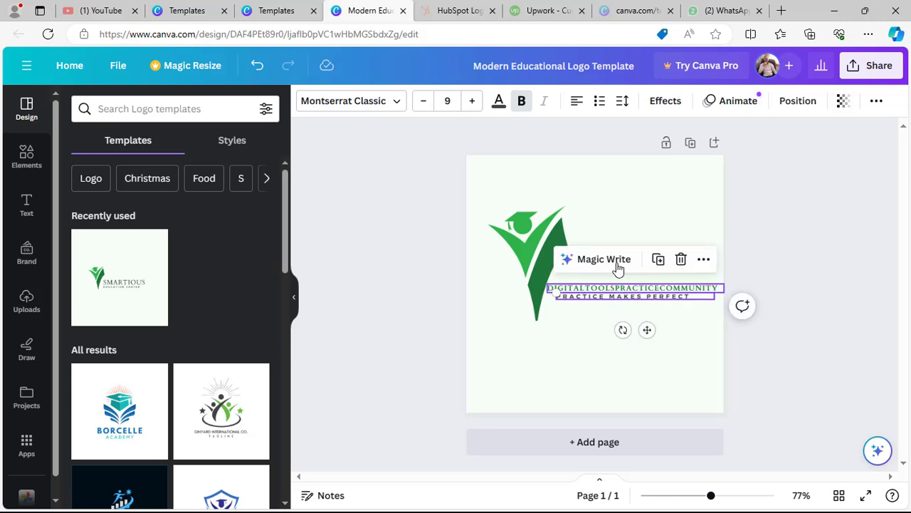
left_click(588, 344)
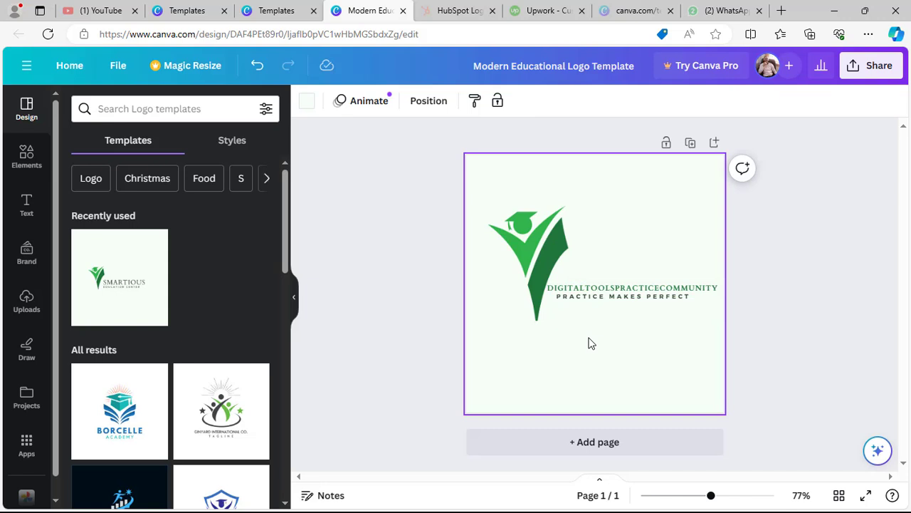
Try light purple and light green on the dark green stem of the graduate emblem.
left_click(534, 242)
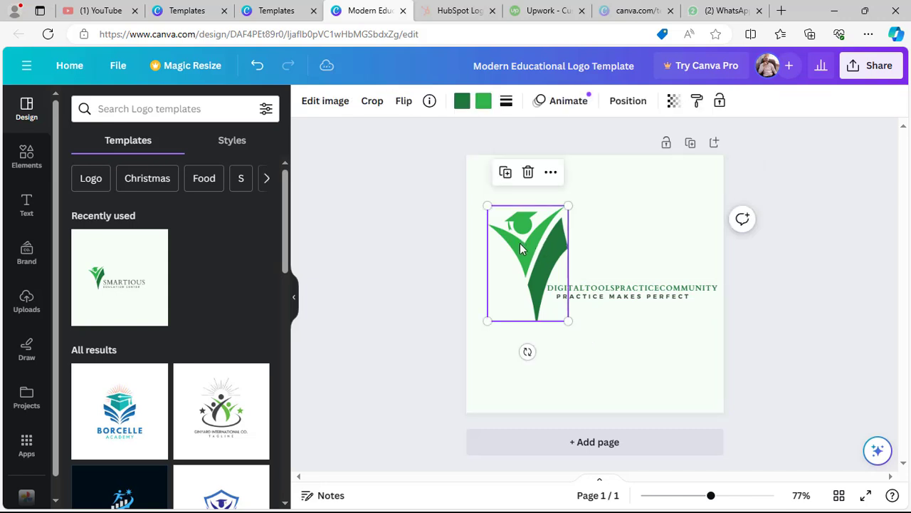
double_click(520, 244)
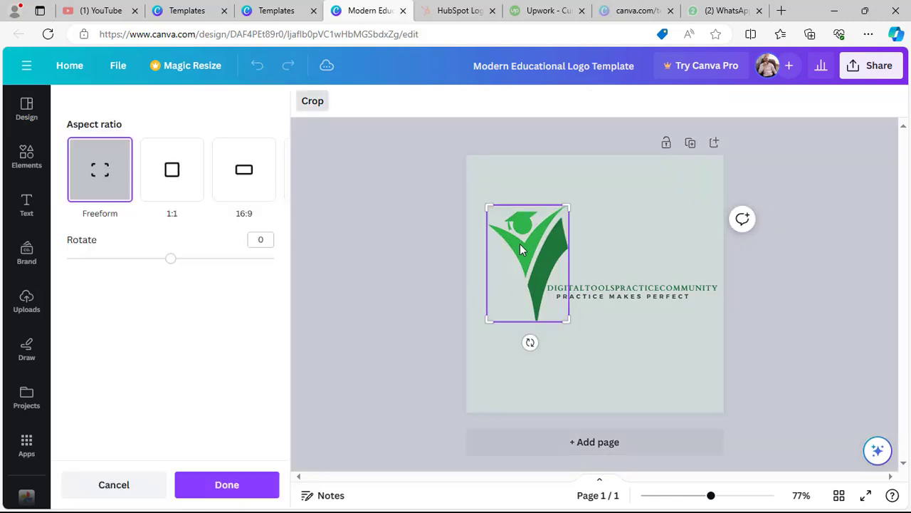
double_click(520, 245)
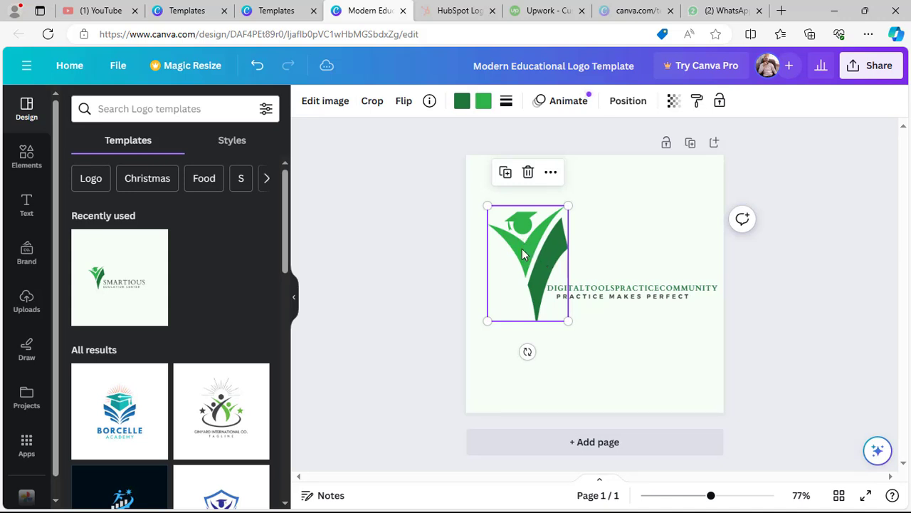
left_click(462, 101)
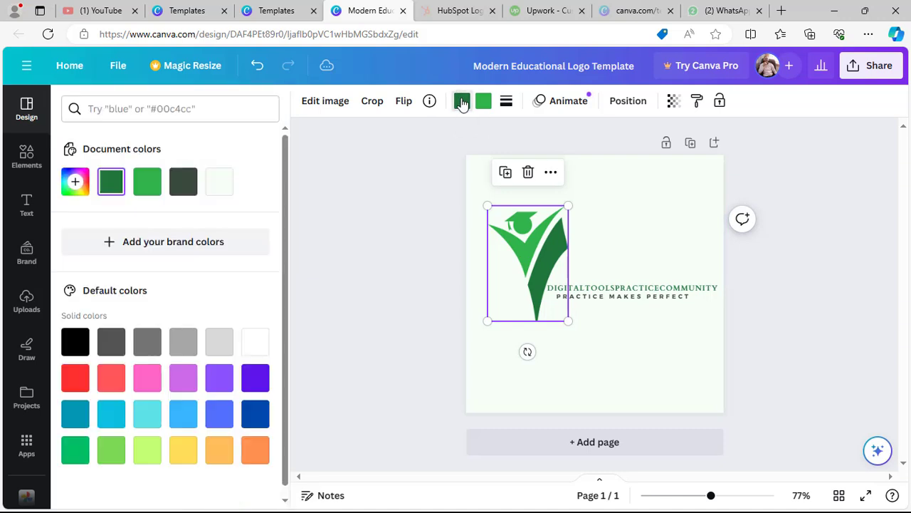
left_click(184, 377)
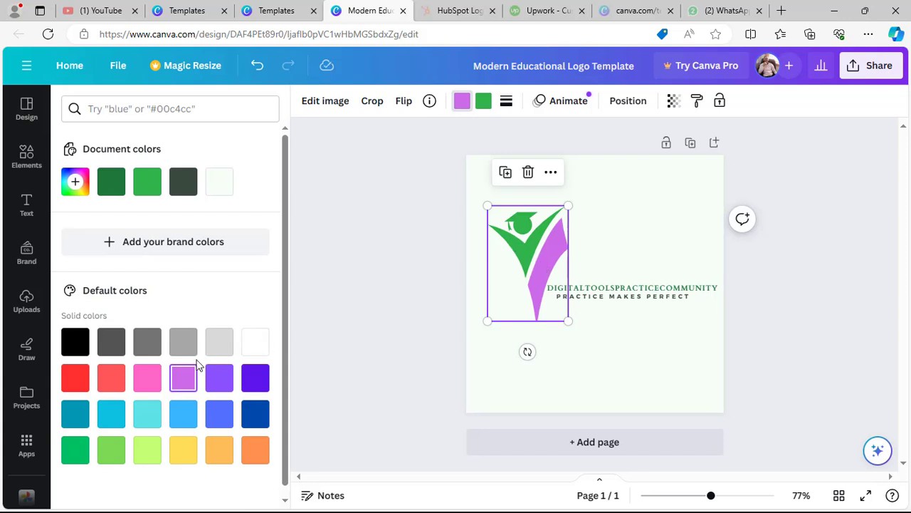
left_click(147, 181)
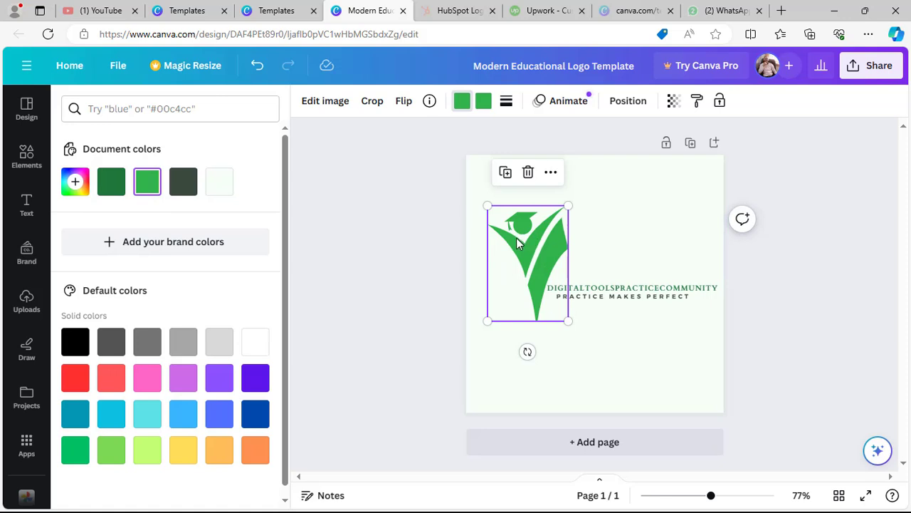
Recolour the emblem's graduate figure pink (#ff66c4) and its stem dark green (#1f763b).
left_click(485, 102)
left_click(151, 383)
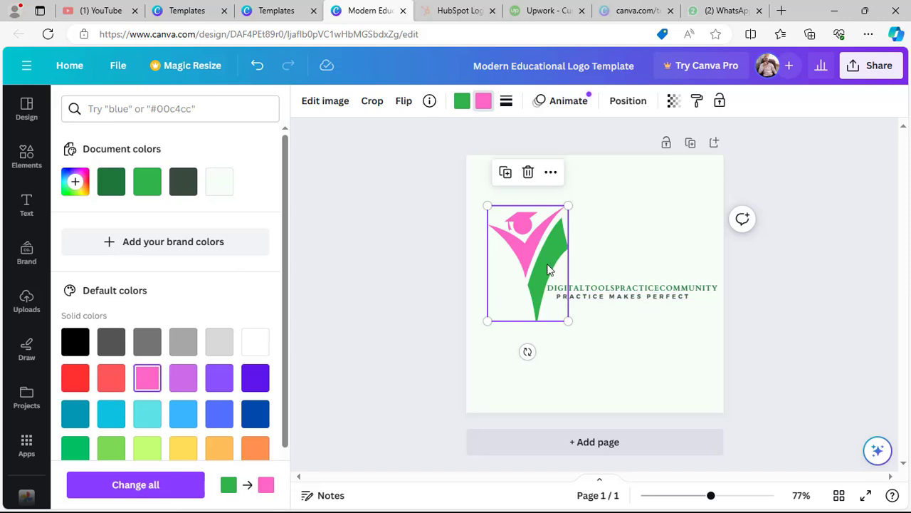
left_click(464, 104)
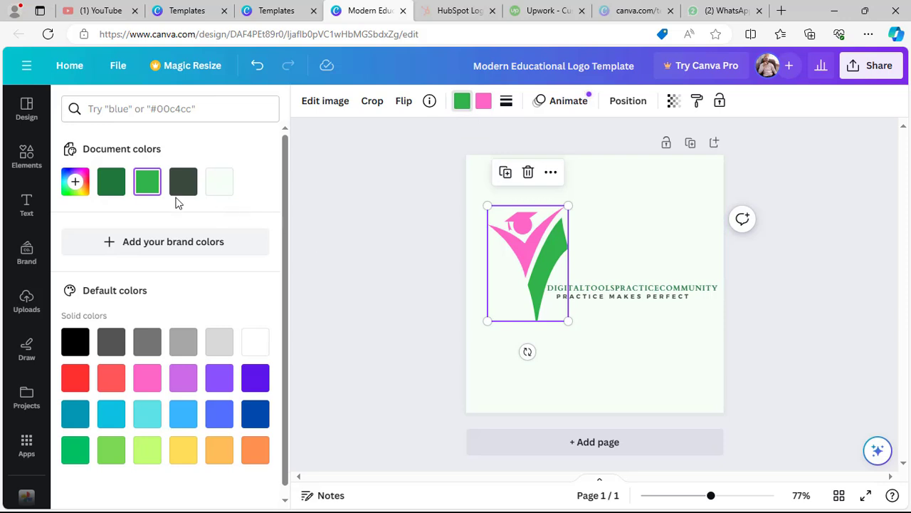
left_click(112, 182)
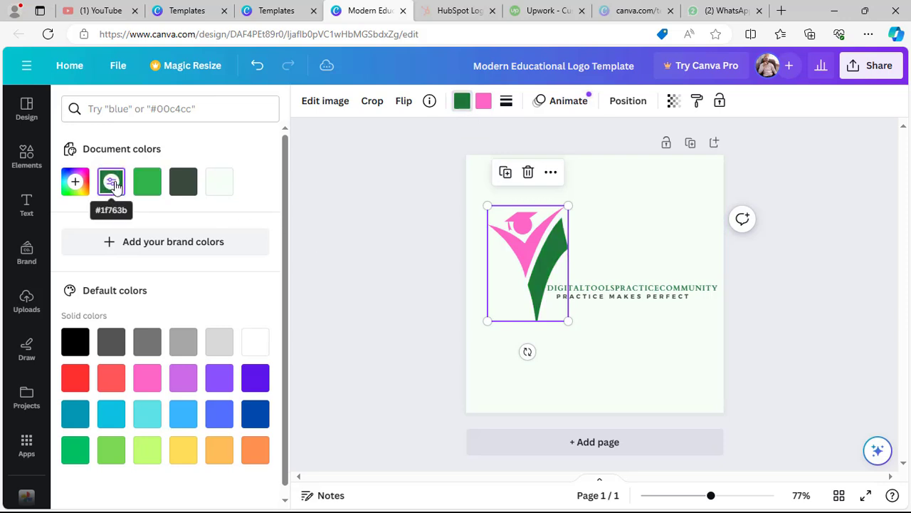
Set the page's background colour to orange after trying light blue, light purple and turquoise.
left_click(607, 245)
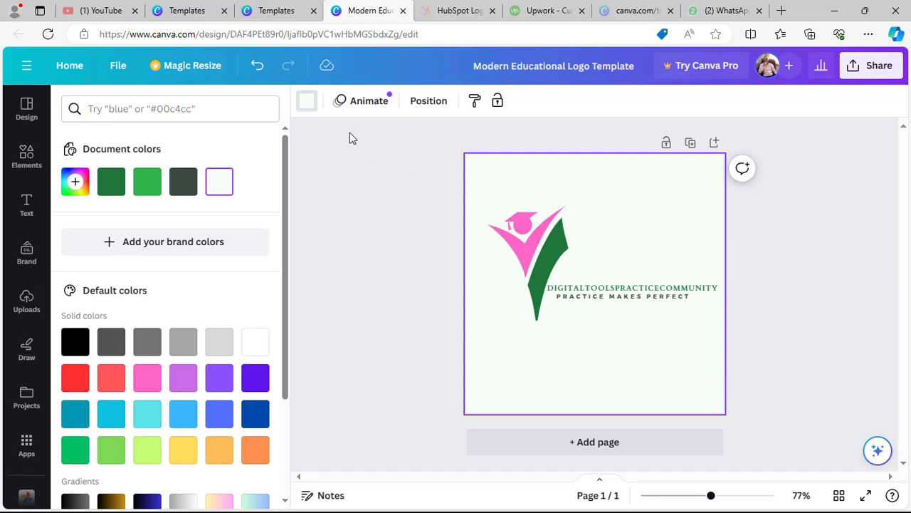
left_click(308, 108)
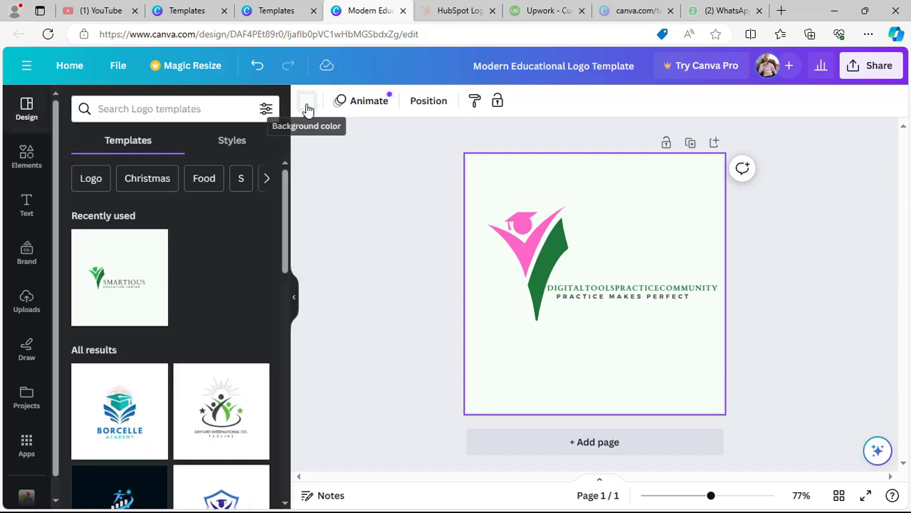
left_click(308, 107)
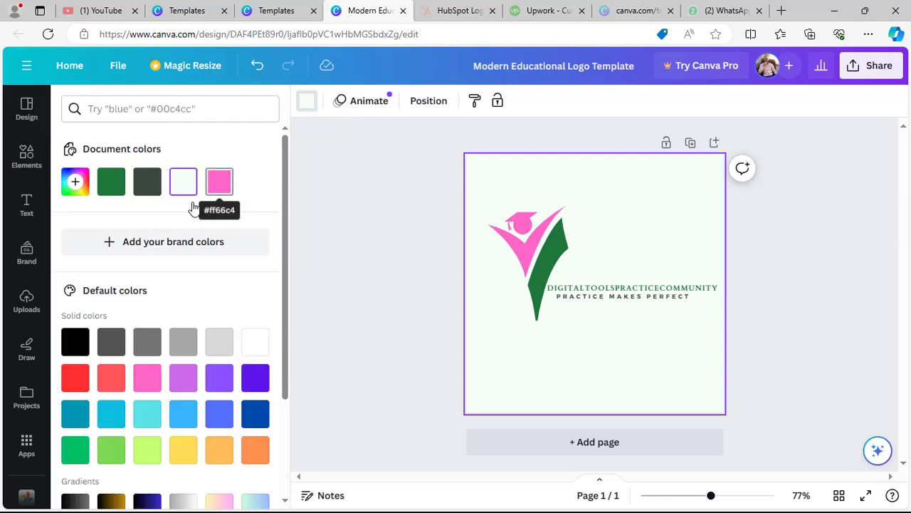
left_click(181, 419)
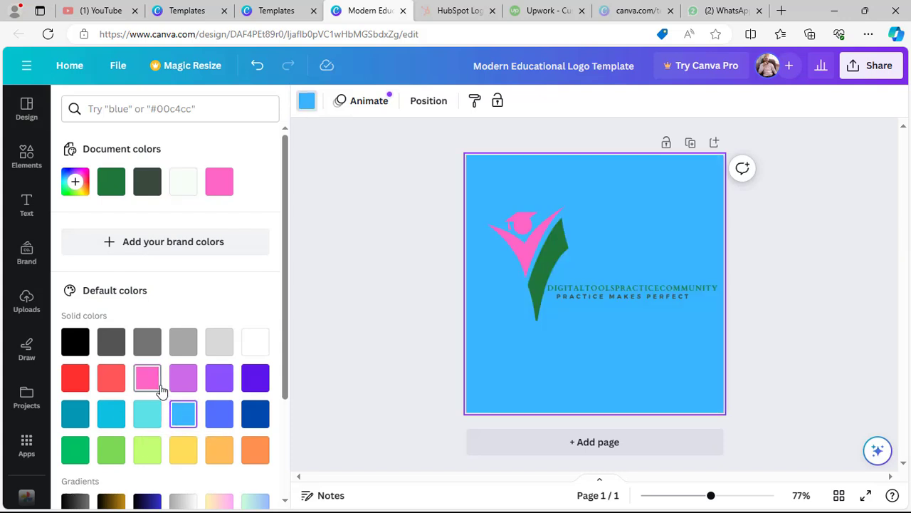
left_click(189, 380)
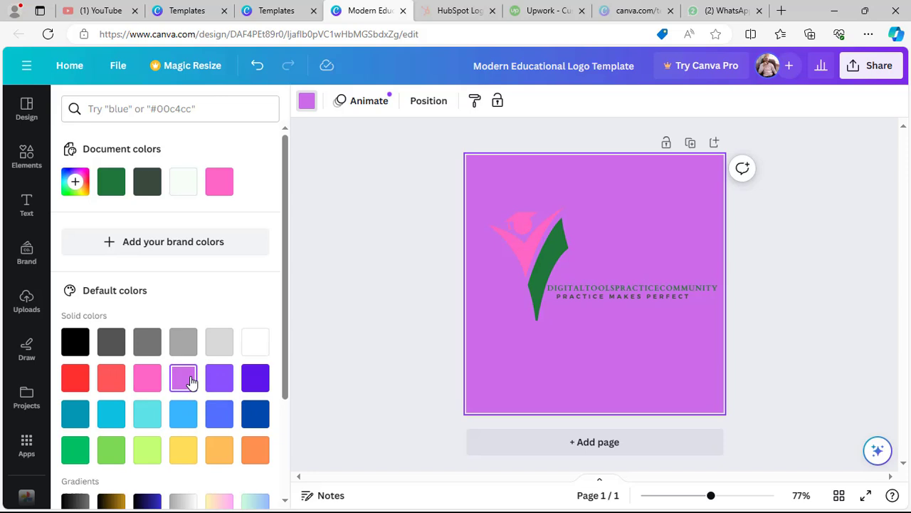
left_click(145, 416)
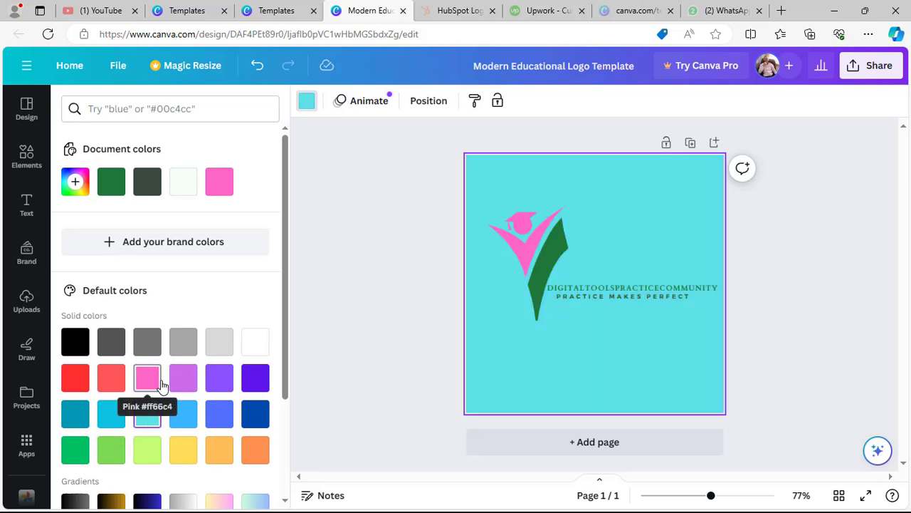
left_click(254, 454)
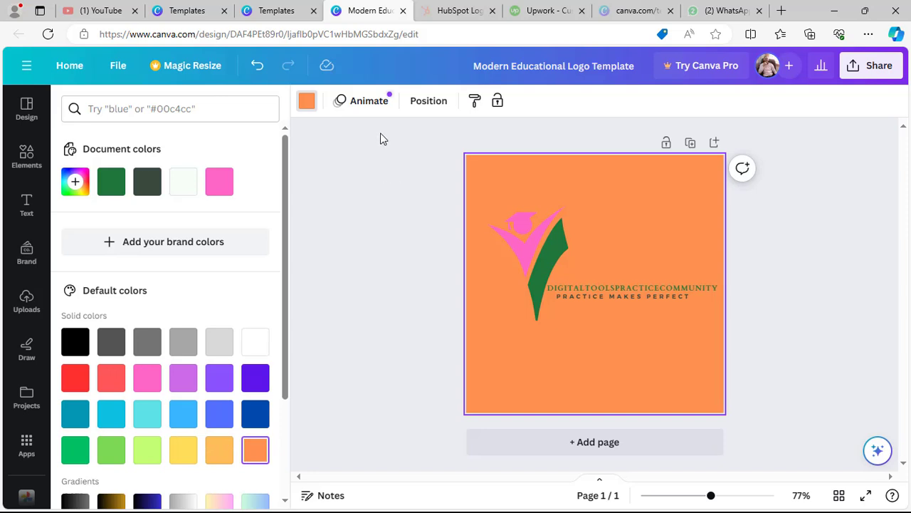
Try the Rise animation on the page and undo it.
left_click(370, 108)
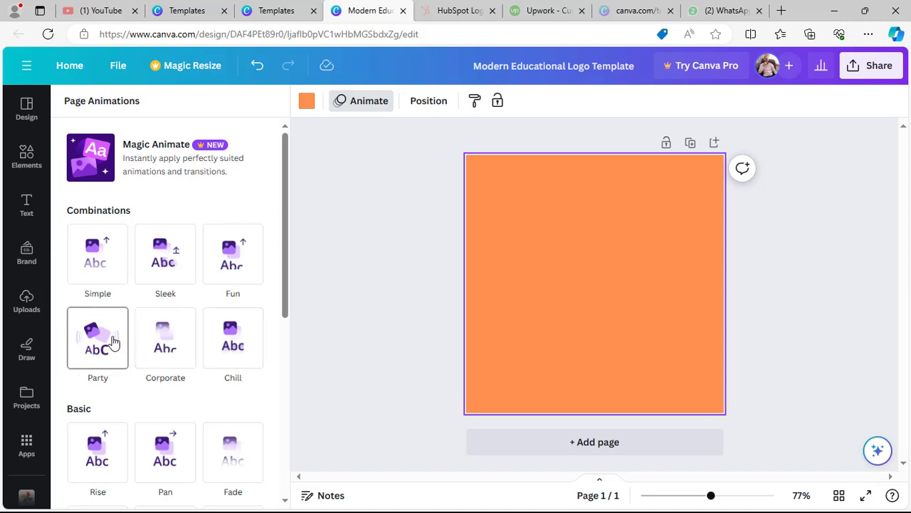
left_click(125, 463)
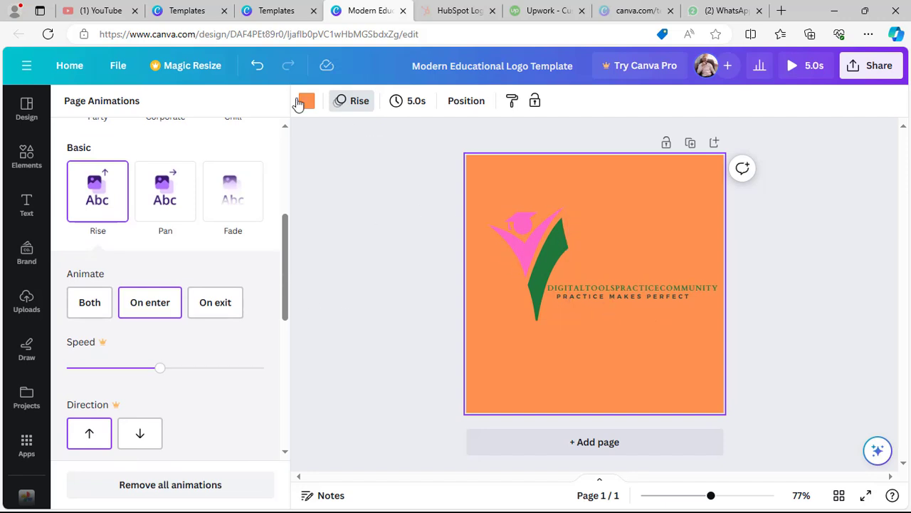
left_click(259, 67)
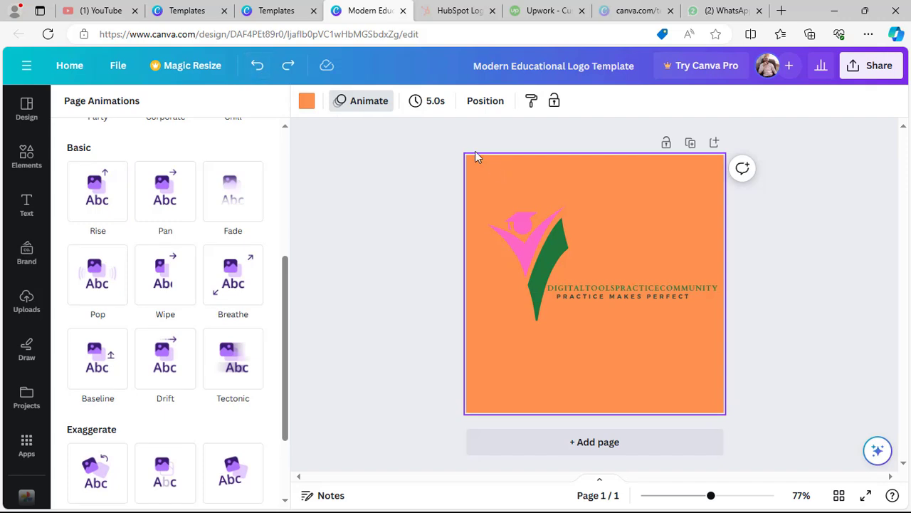
Review the page's layers and the Magic Write options for the PRACTICE MAKES PERFECT tagline.
left_click(484, 104)
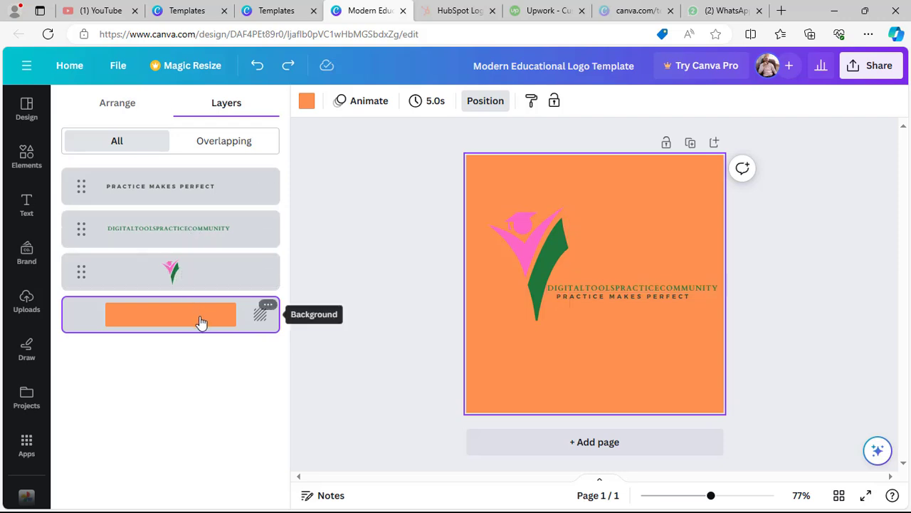
left_click(186, 195)
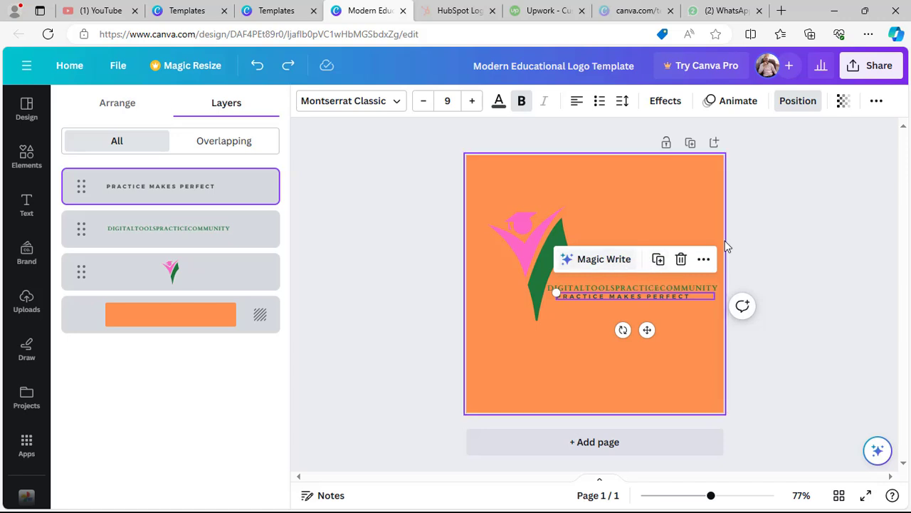
left_click(612, 259)
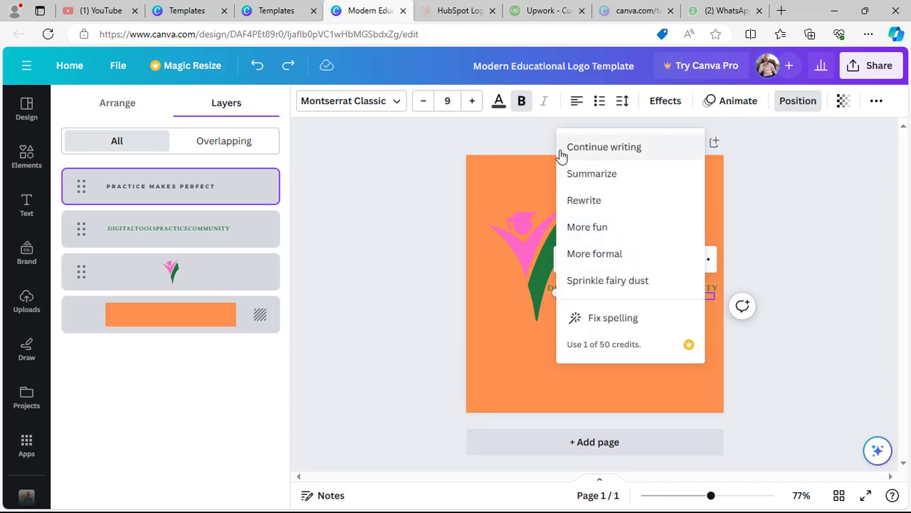
left_click(574, 173)
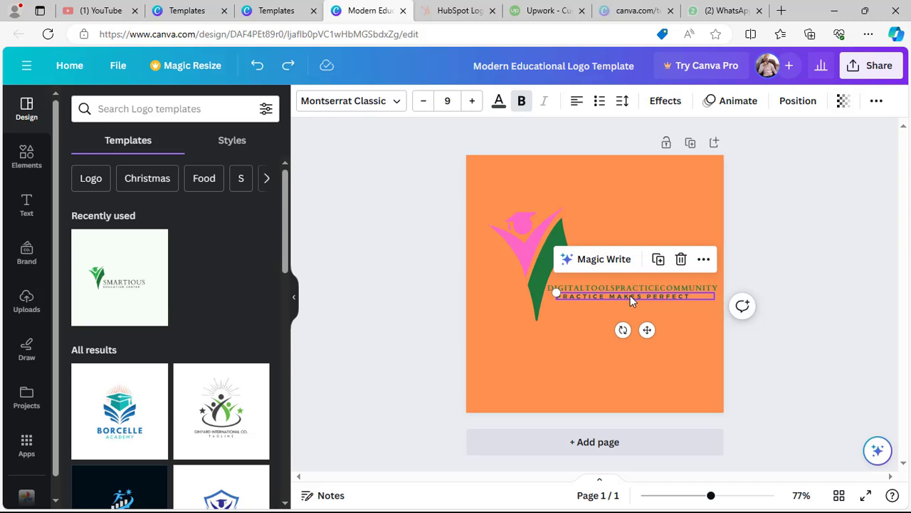
Delete the PRACTICE MAKES PERFECT tagline and undo the deletion.
left_click(682, 260)
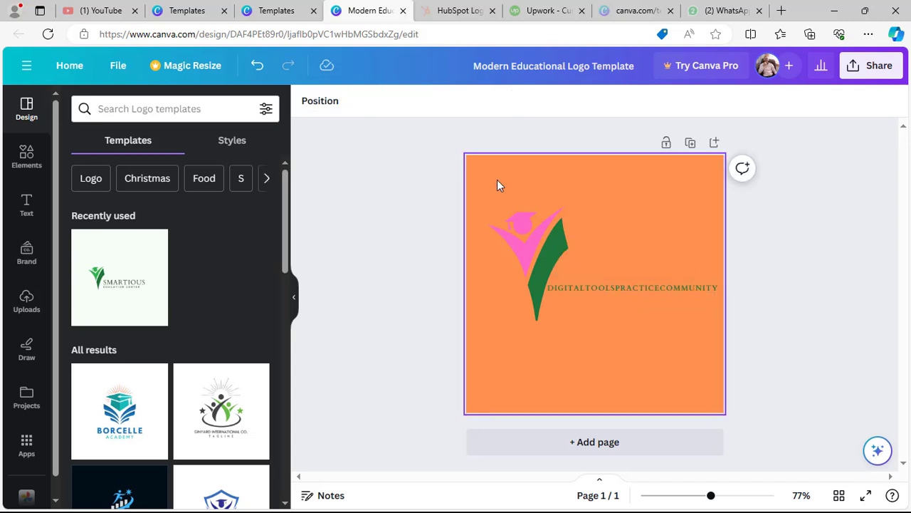
left_click(259, 71)
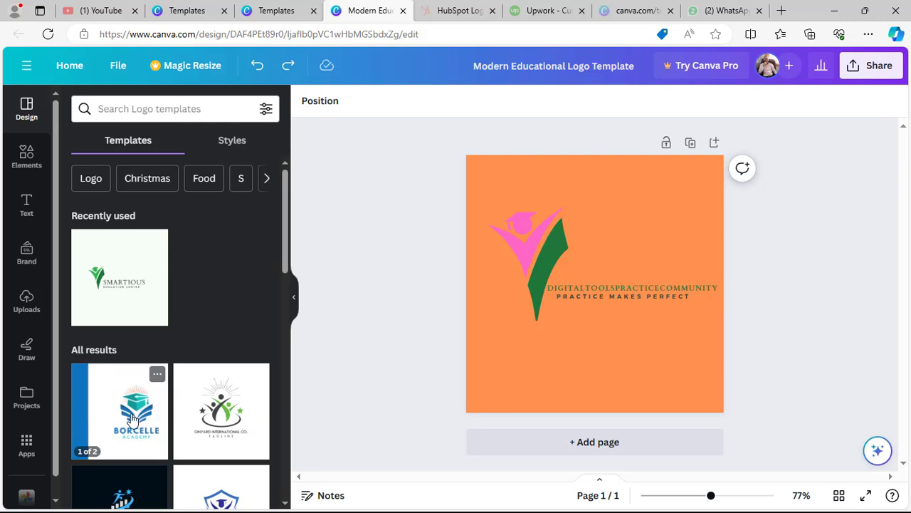
Try to bring in the Blue Modern Free Academy Logo template, cancel adding it, and browse the similar templates.
left_click_drag(132, 419, 566, 365)
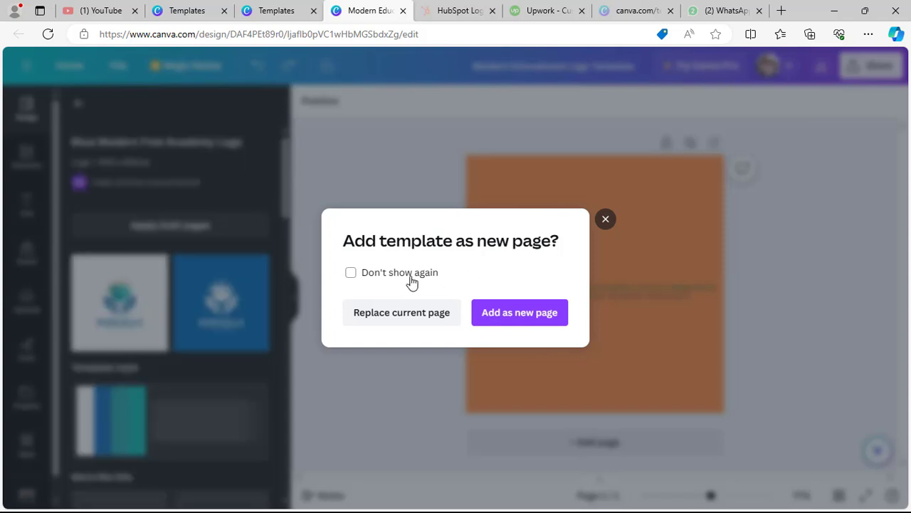
left_click(411, 277)
left_click(397, 277)
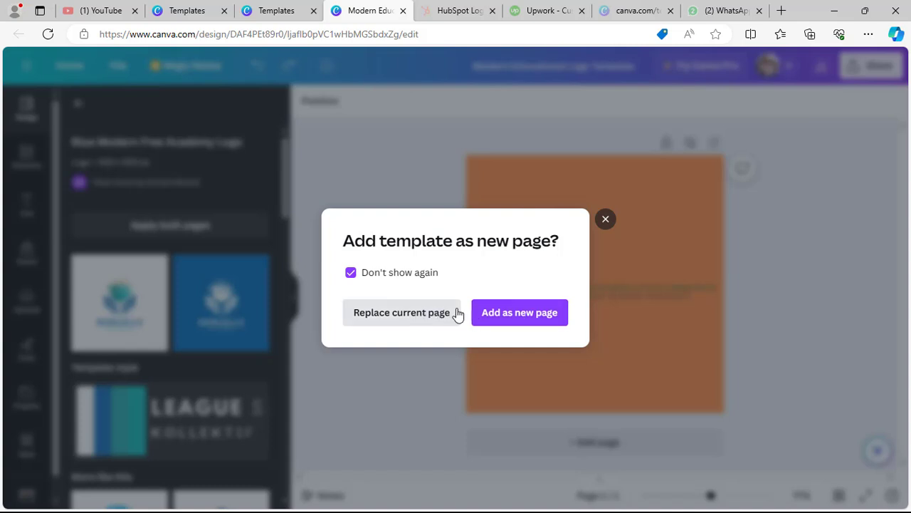
left_click(609, 222)
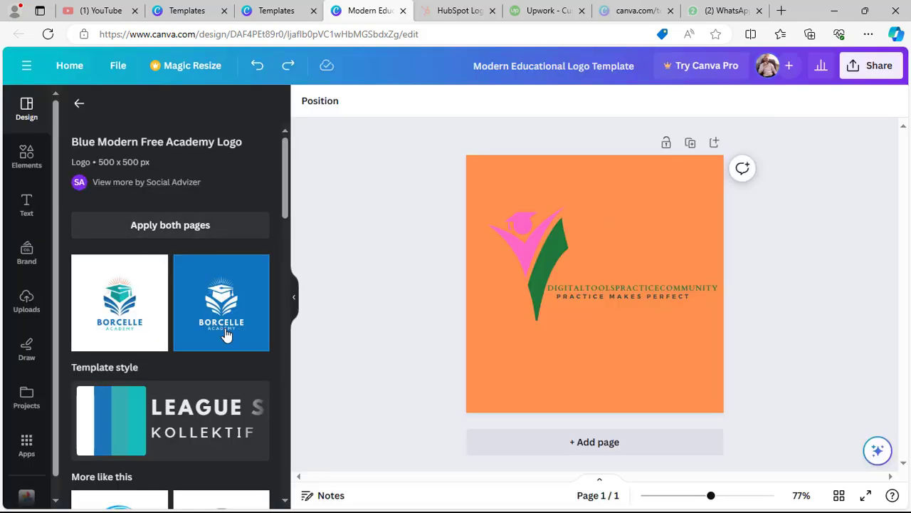
left_click_drag(282, 210, 283, 272)
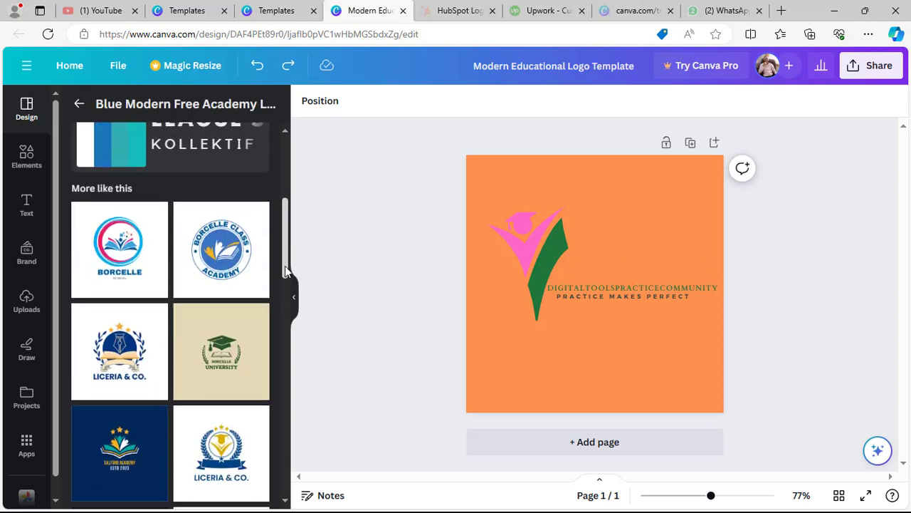
Try the red cola can graphic from the recently used elements below the tagline and delete it.
left_click(26, 157)
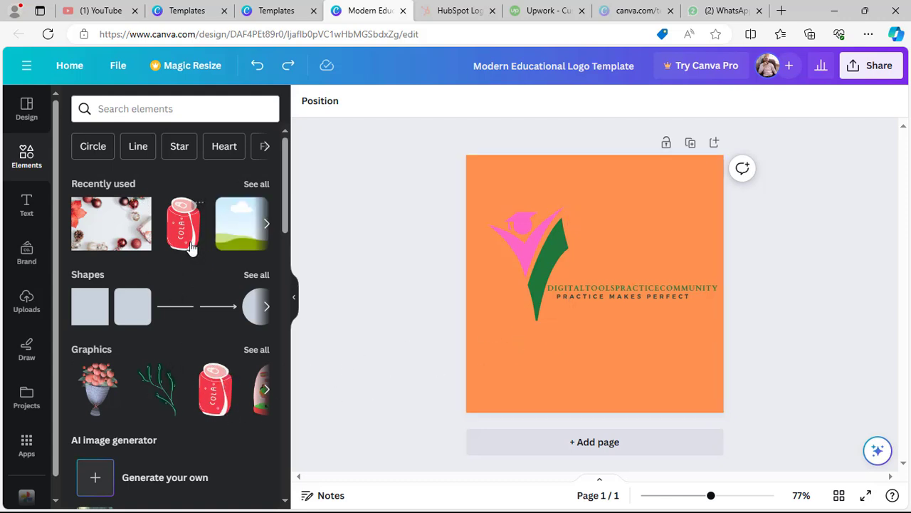
left_click_drag(184, 240, 591, 347)
left_click(697, 355)
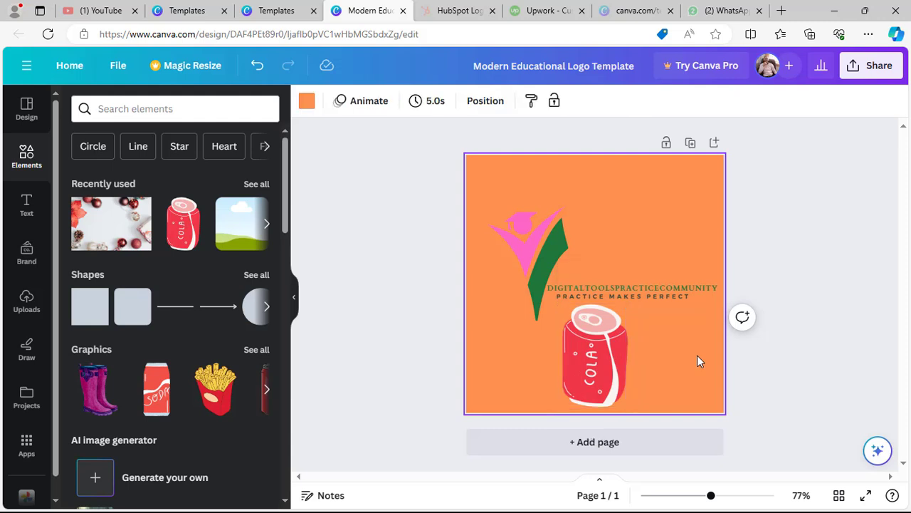
left_click(592, 369)
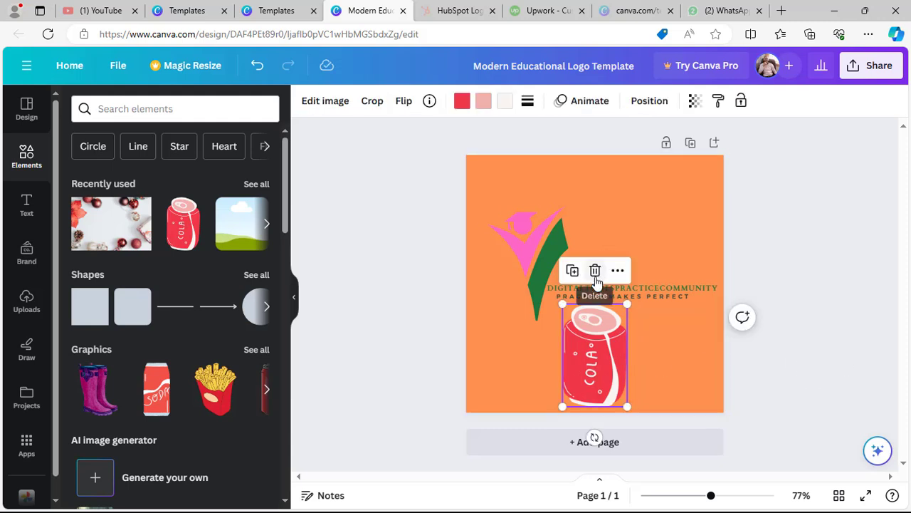
left_click(596, 273)
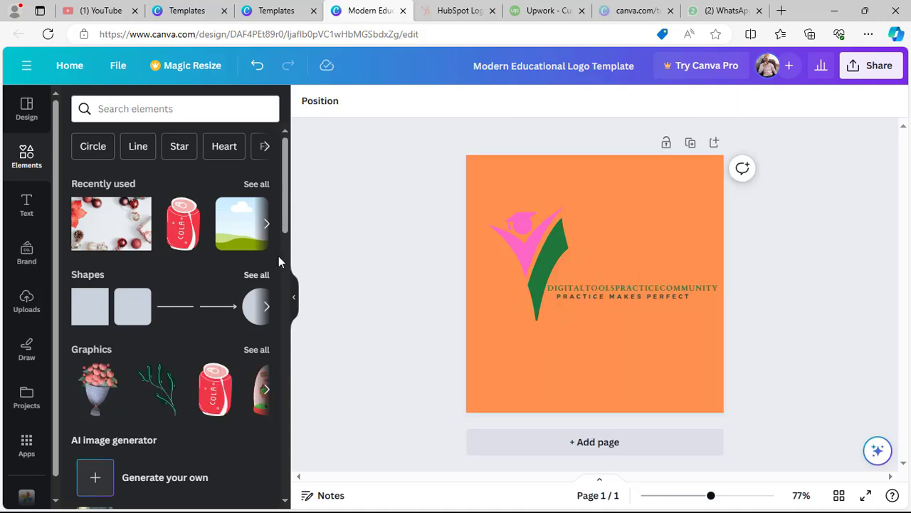
Add a text box and move it above the DIGITALTOOLSPRACTICECOMMUNITY name, near the page's upper edge.
left_click_drag(286, 197, 293, 474)
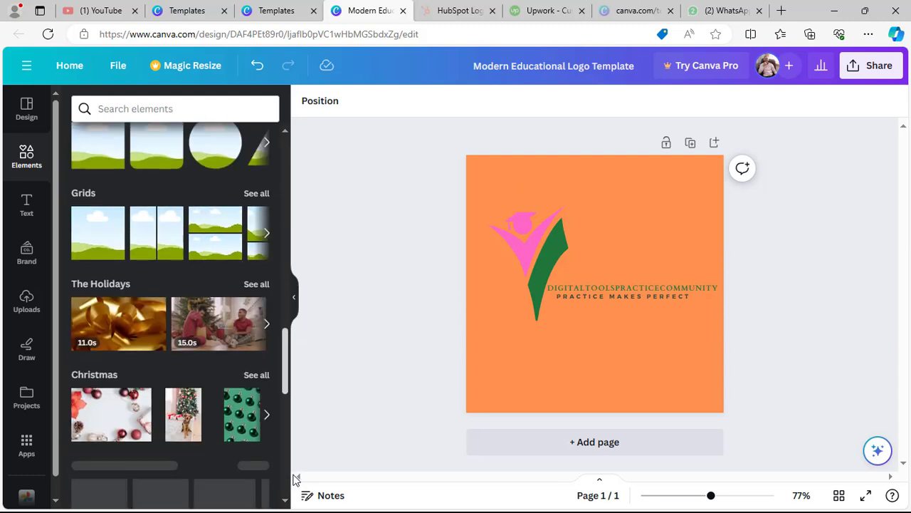
scroll(257, 410, "down", 1)
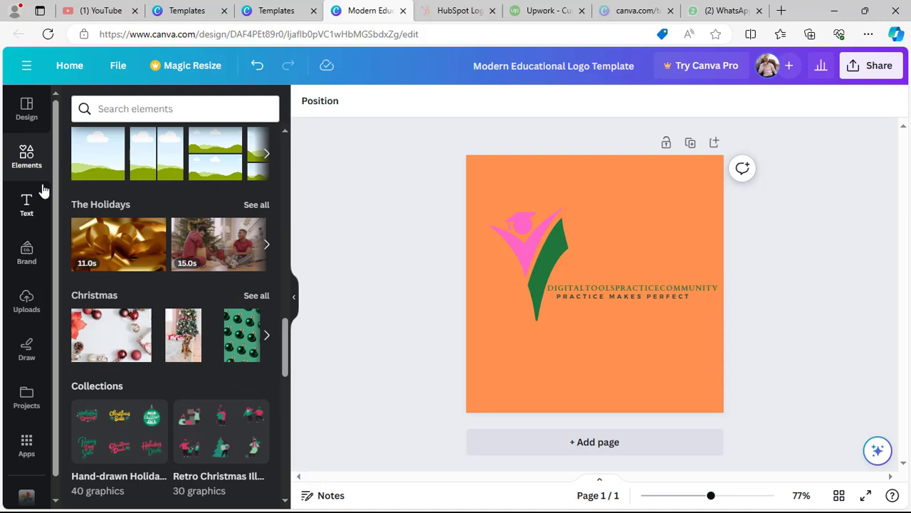
left_click(27, 205)
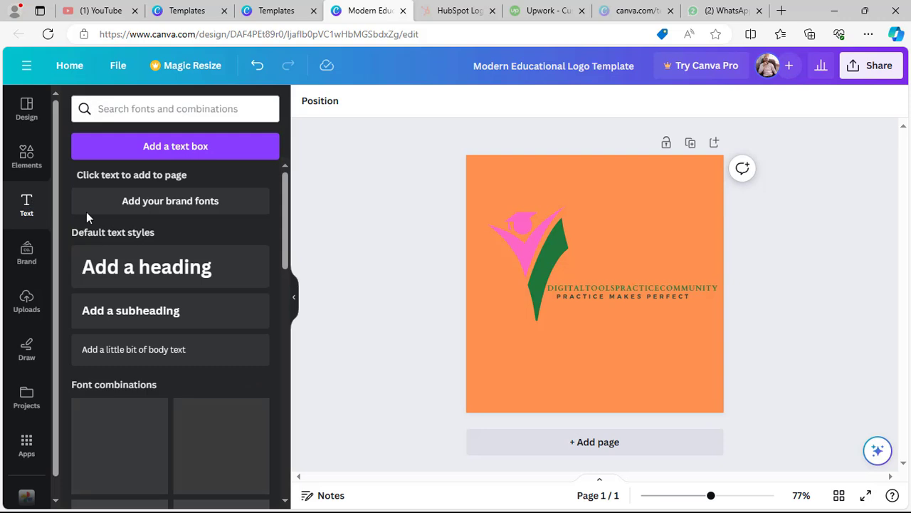
left_click(181, 151)
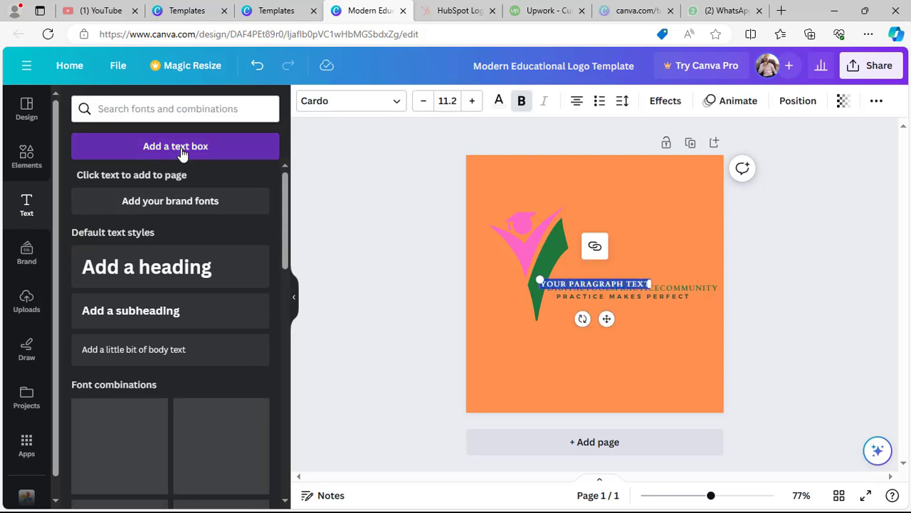
left_click(614, 285)
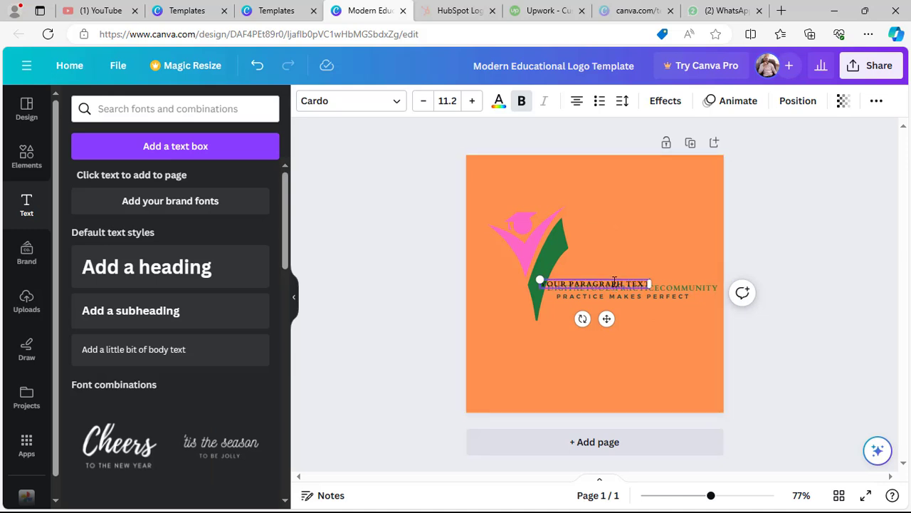
left_click(645, 253)
left_click_drag(611, 283, 648, 186)
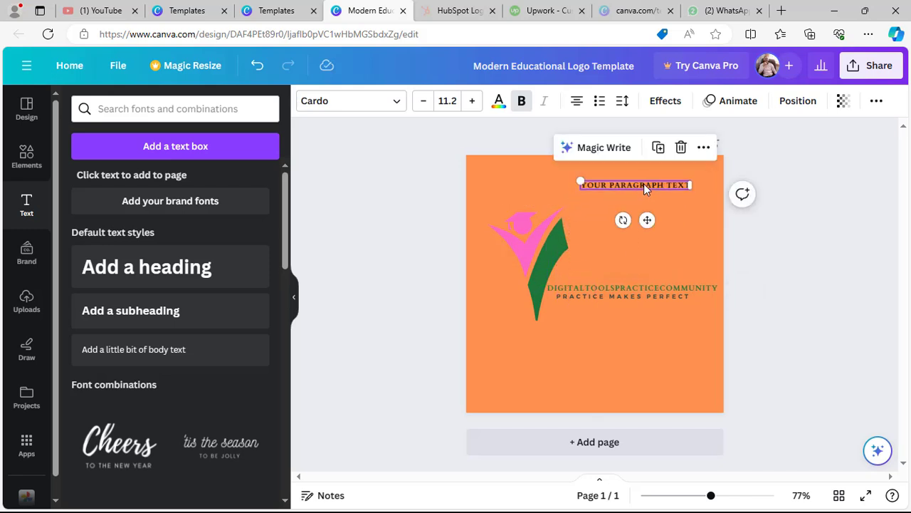
Replace the new text box's placeholder with HELLO EVRYONE and remove the text from the page.
left_click(644, 183)
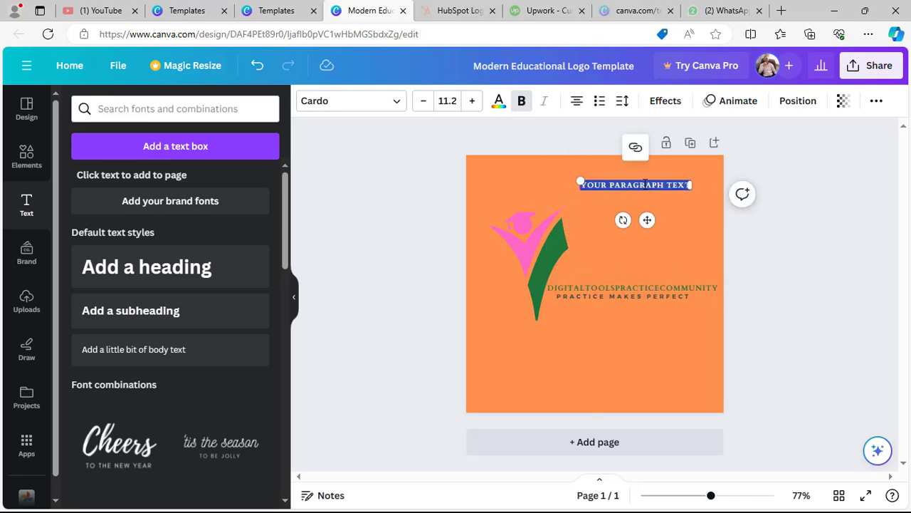
key("BackSpace")
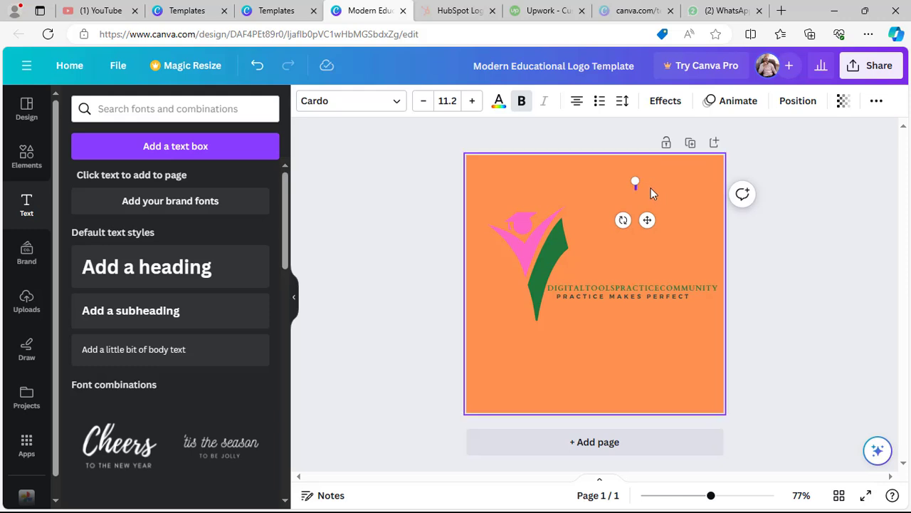
type("HELLO")
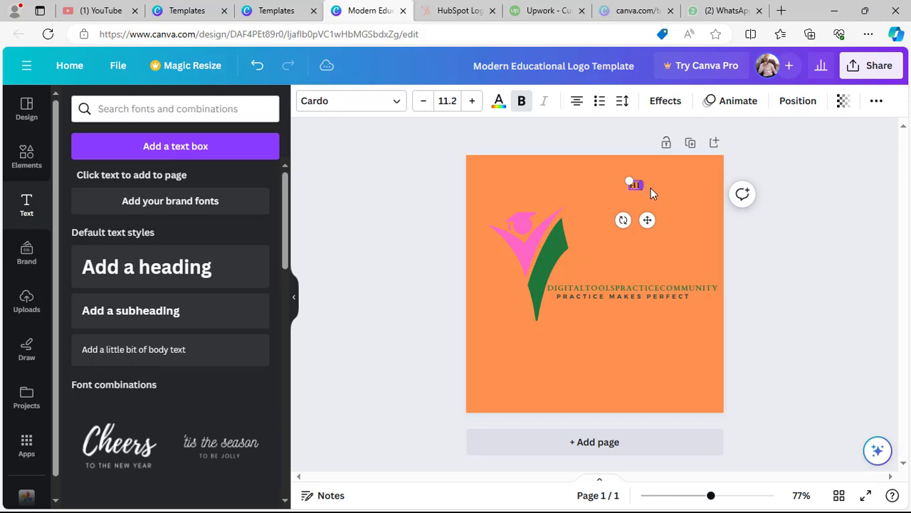
type(" EVRYONE")
left_click(693, 190)
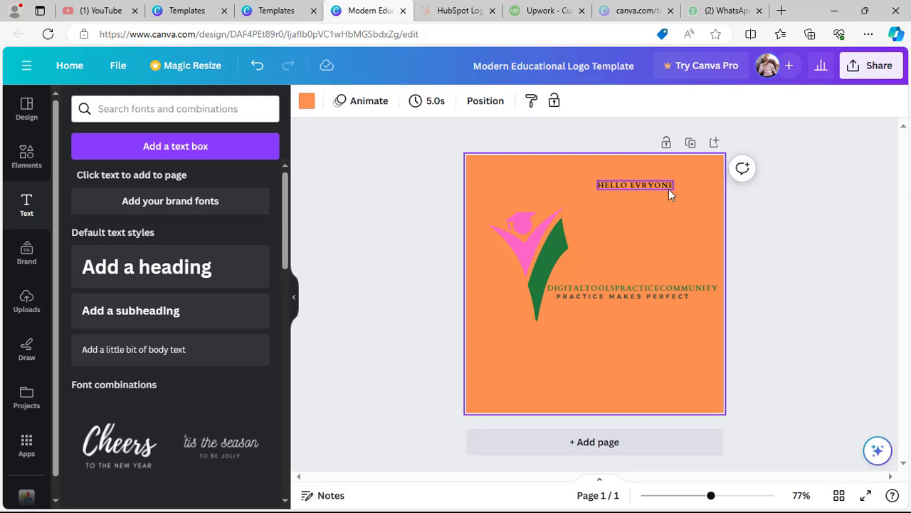
left_click_drag(656, 184, 422, 197)
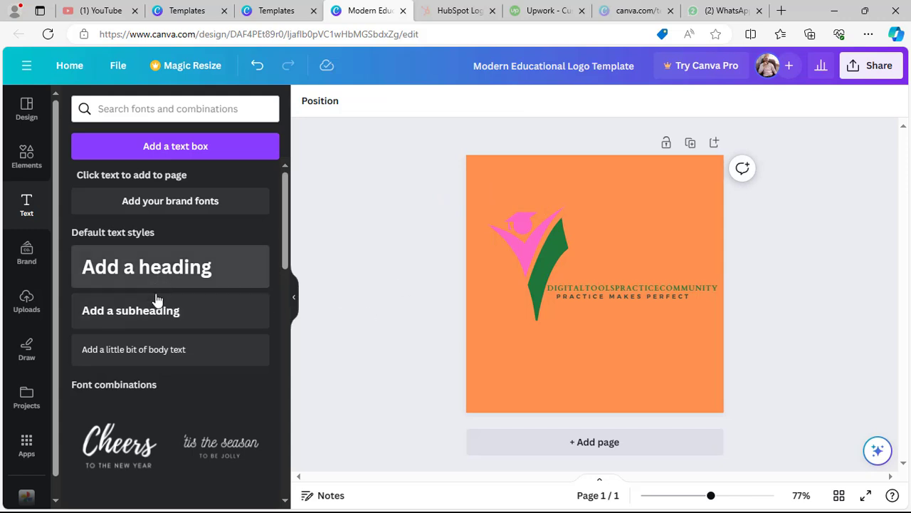
Add the "Cheers to the New Year" font combination below the tagline and replace Cheers with "hi everyonr".
left_click_drag(286, 232, 286, 282)
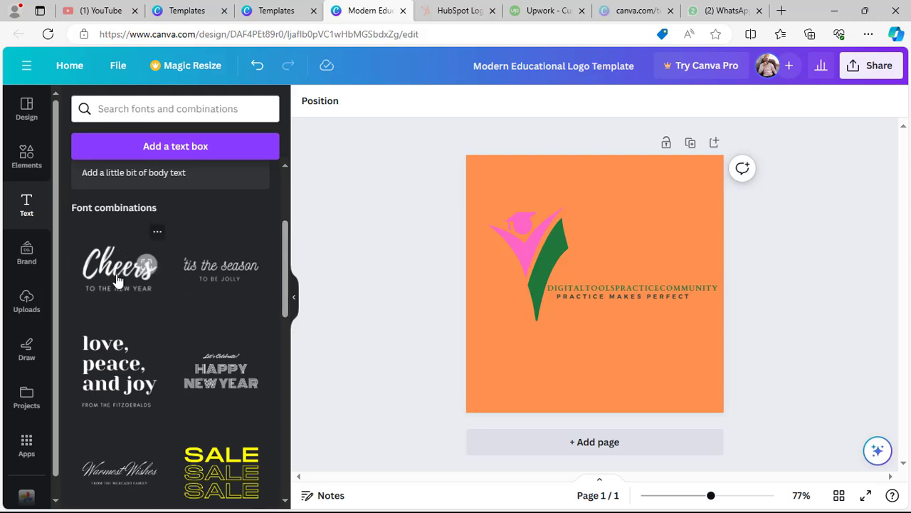
left_click_drag(125, 280, 540, 356)
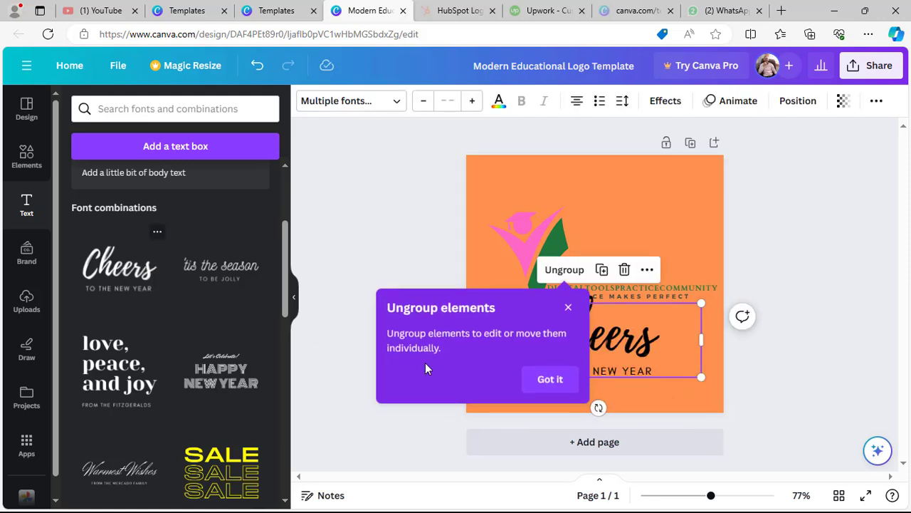
left_click(552, 379)
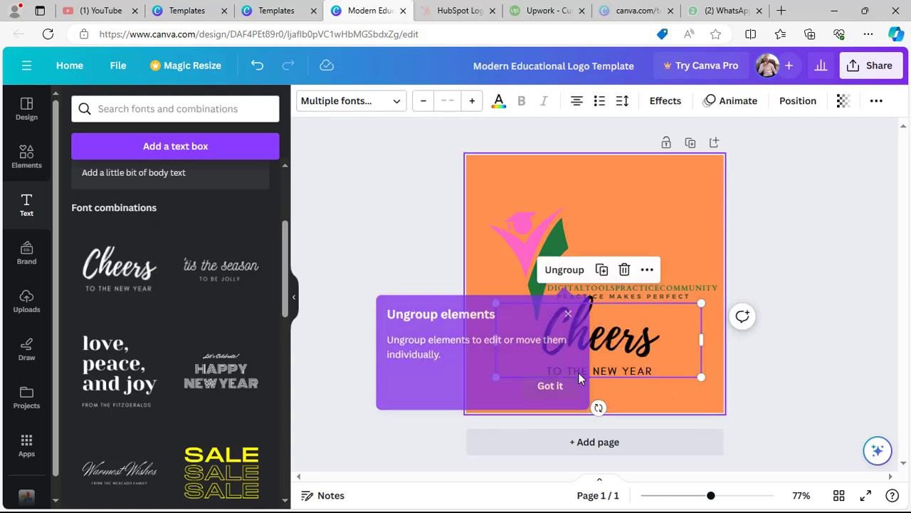
left_click(649, 334)
left_click(648, 334)
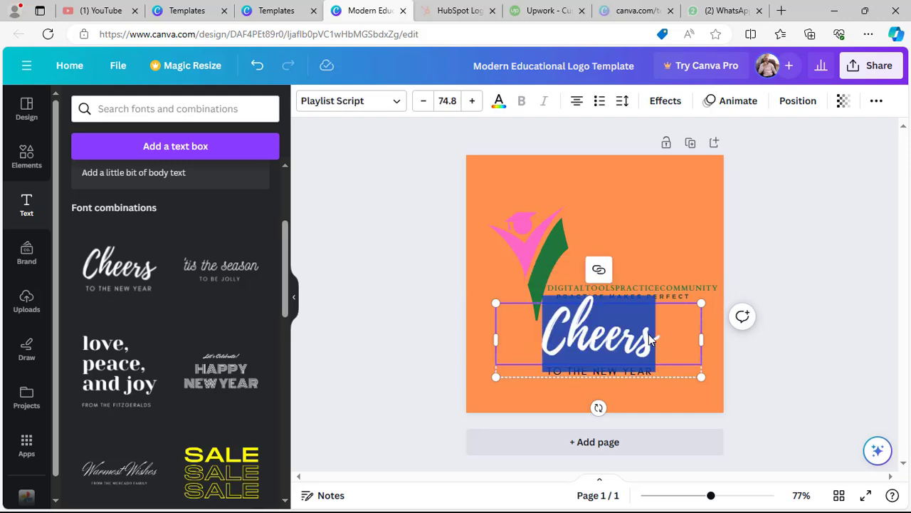
type("hi ev")
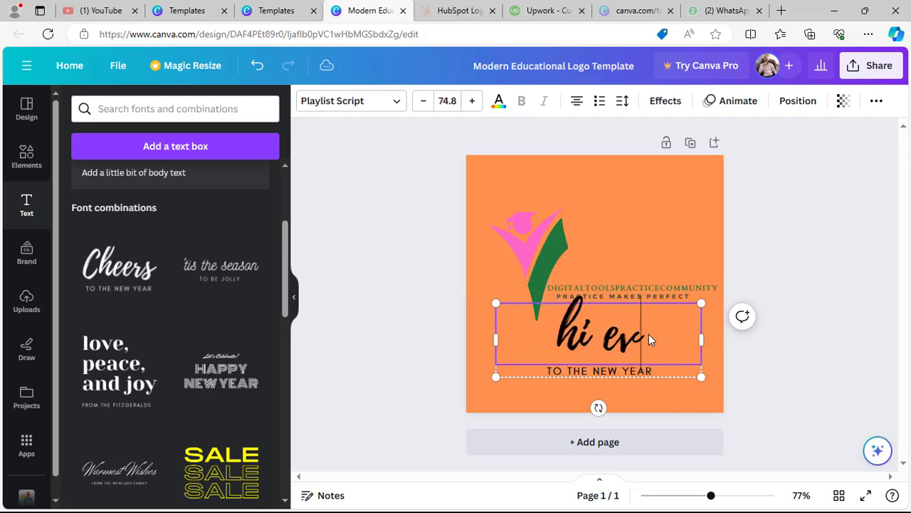
type("eryo")
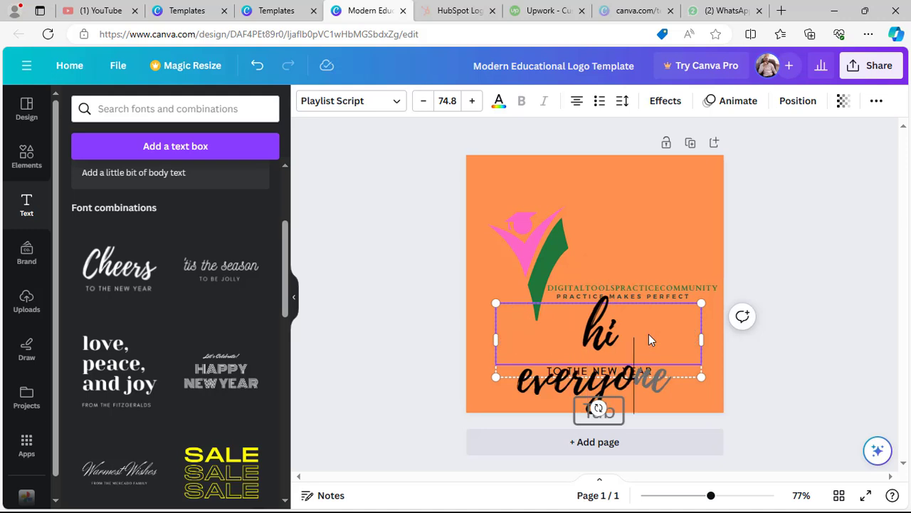
type("nr")
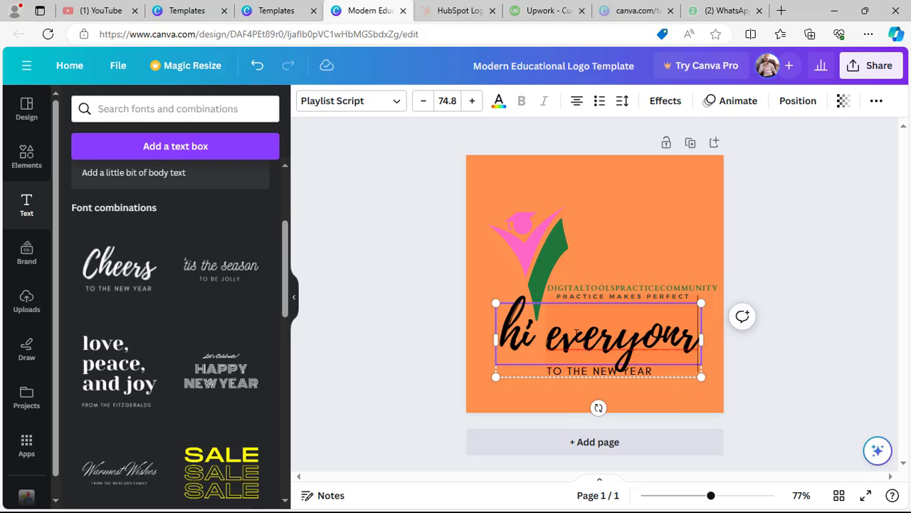
Move the greeting text group off the page and delete it.
left_click(358, 300)
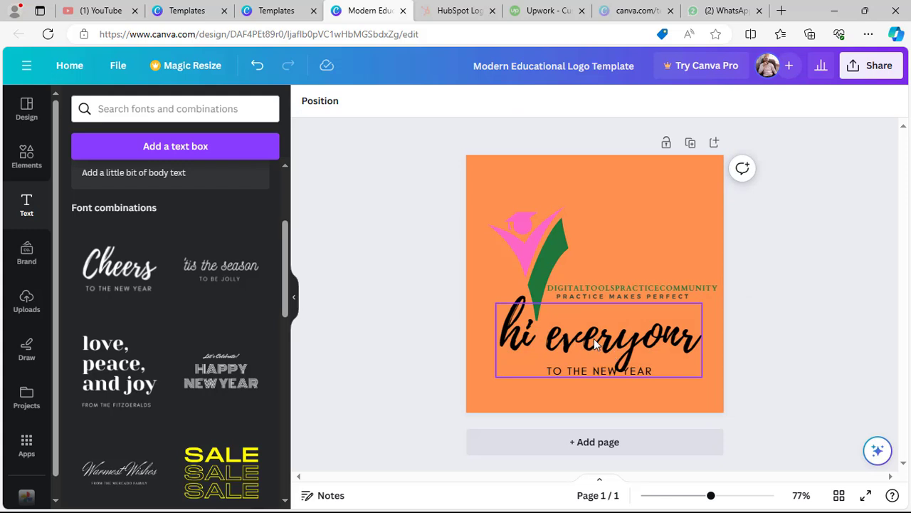
left_click_drag(492, 351, 351, 337)
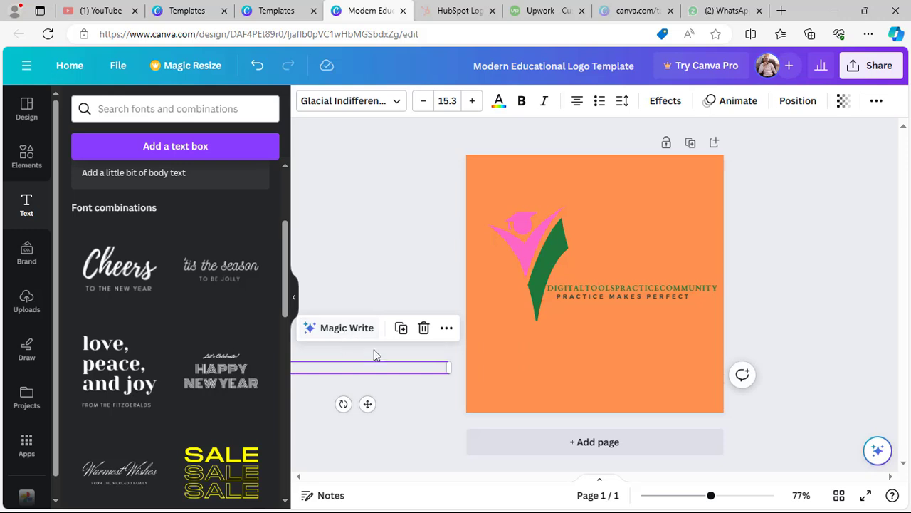
left_click(424, 327)
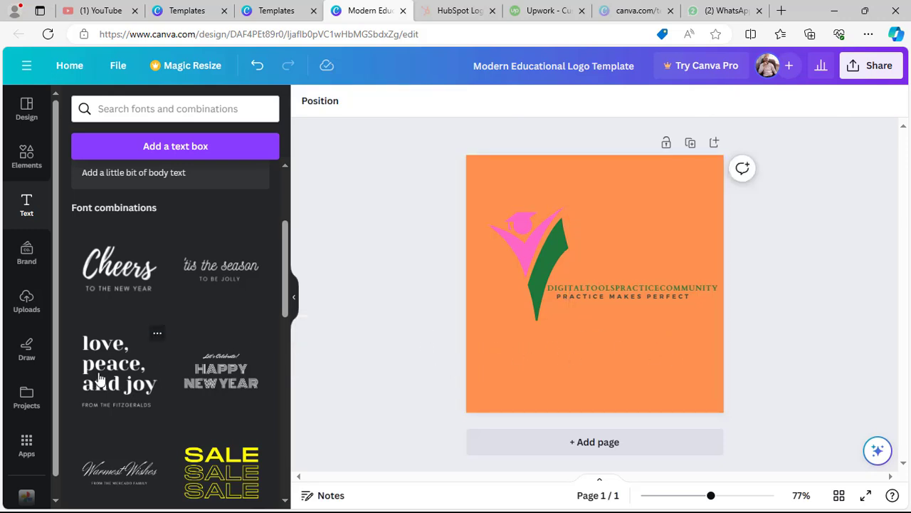
Review the Brand Kit setup and the Canva Pro free trial offer, and dismiss the offer.
left_click(27, 258)
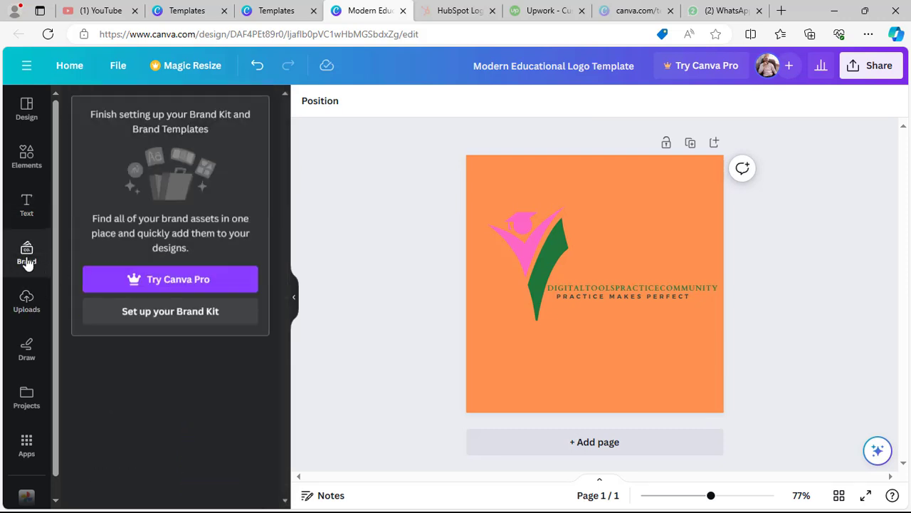
left_click(165, 284)
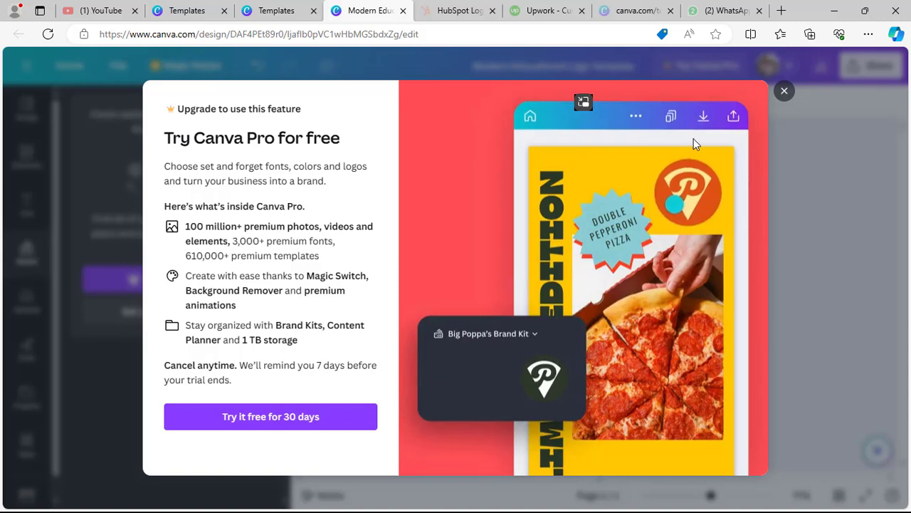
left_click(784, 92)
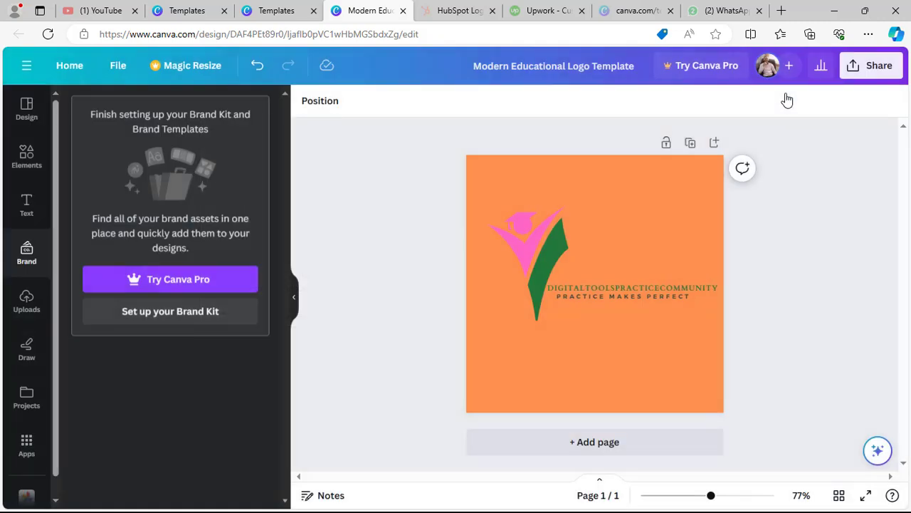
Look through the uploaded images, videos and audio, try one uploaded photo below the tagline and delete it.
left_click(27, 304)
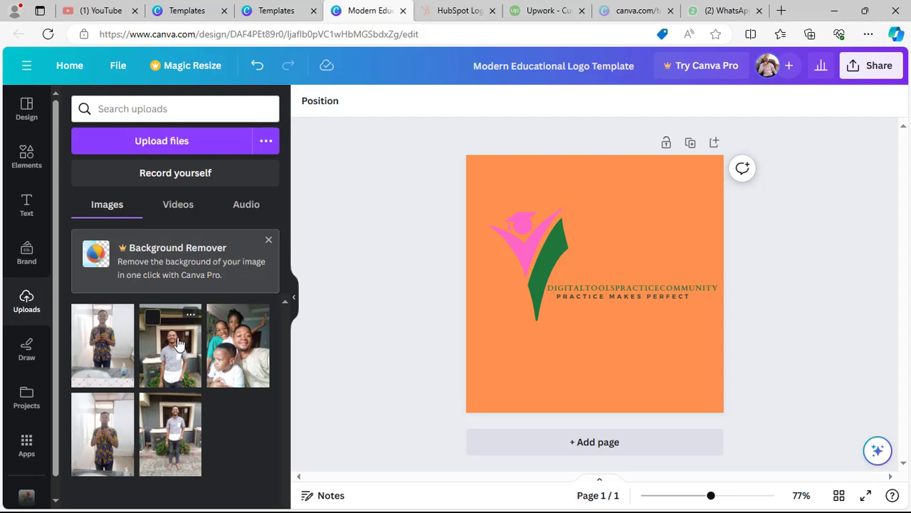
left_click(188, 208)
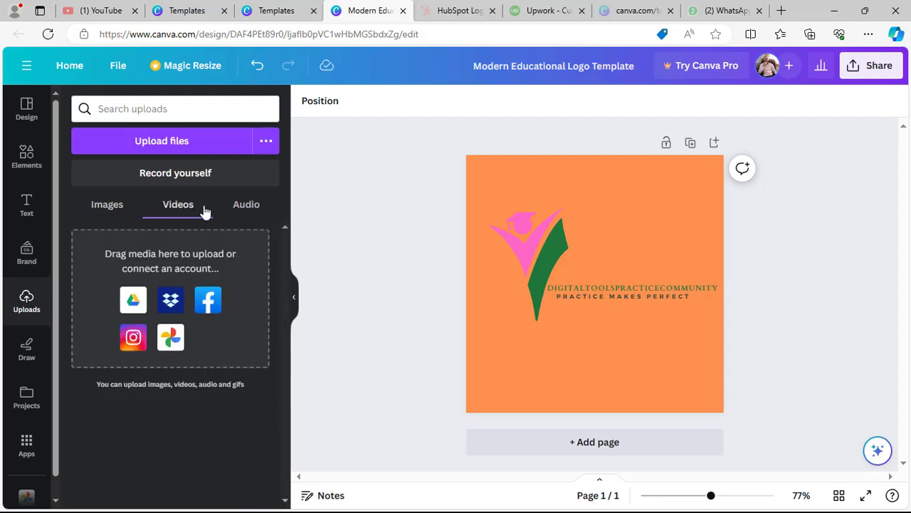
left_click(246, 209)
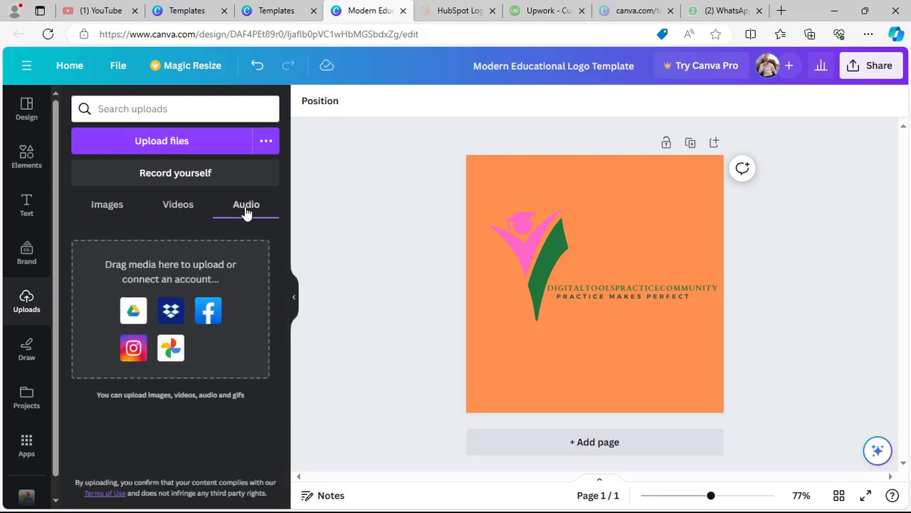
left_click(110, 213)
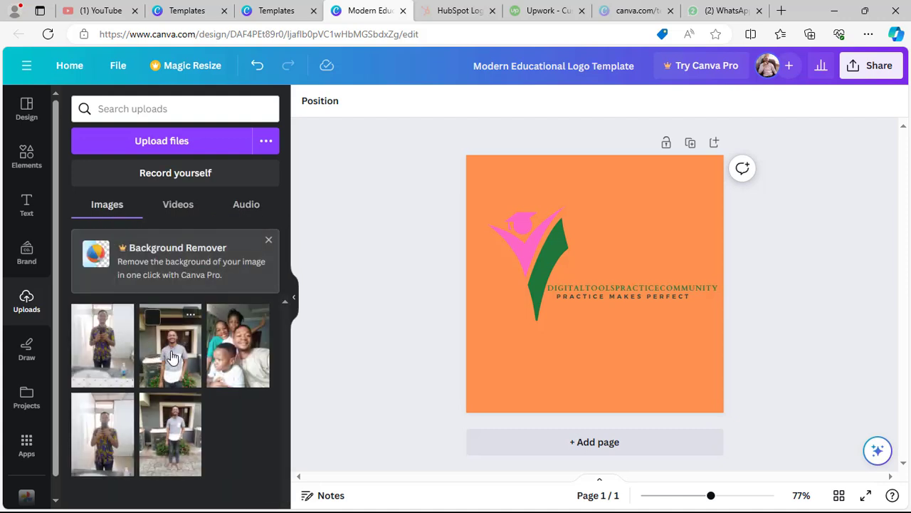
left_click_drag(171, 356, 523, 368)
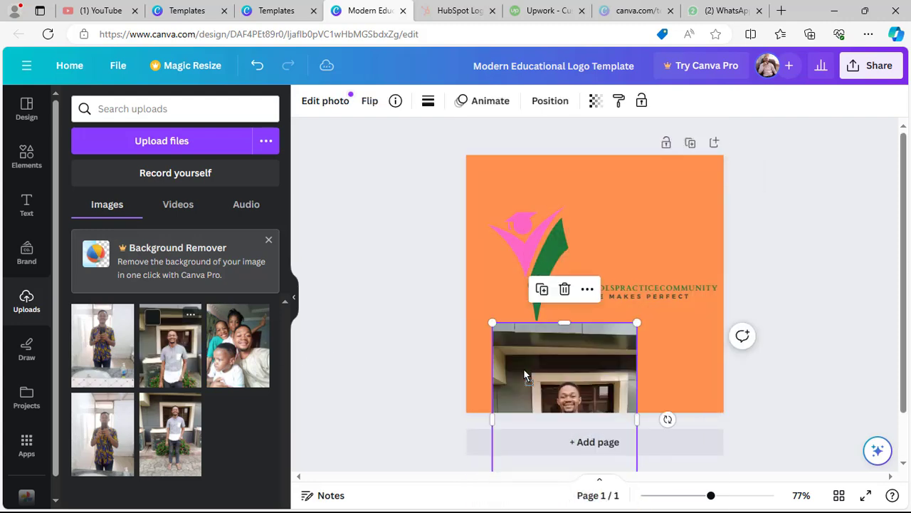
left_click(564, 290)
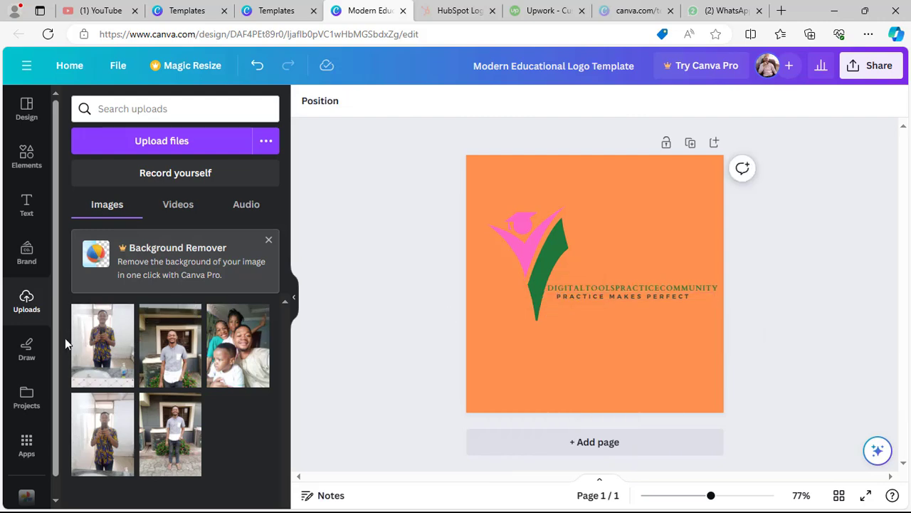
Scribble freehand with the blue pen below the tagline and undo the drawing.
left_click(26, 354)
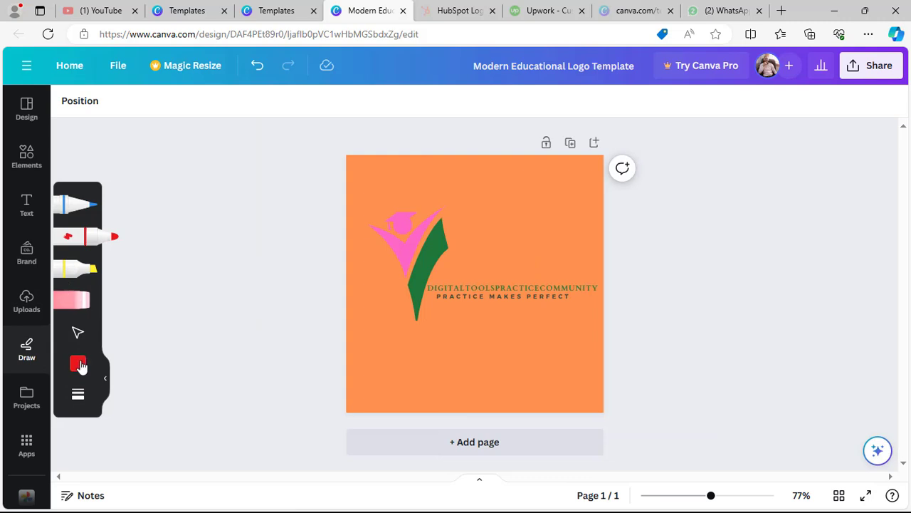
left_click(71, 205)
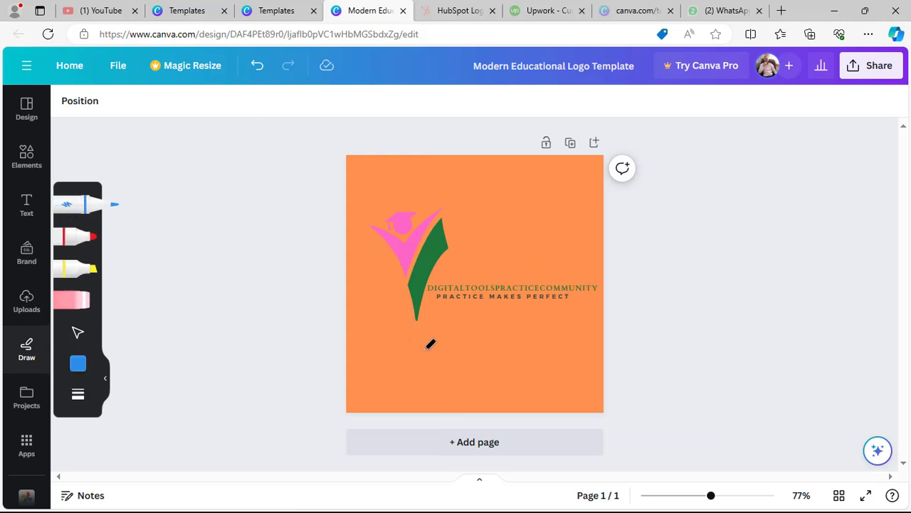
mouse_move(457, 345)
left_mouse_down()
mouse_move(483, 344)
mouse_move(411, 364)
mouse_move(465, 353)
mouse_move(562, 306)
mouse_move(535, 332)
left_mouse_up()
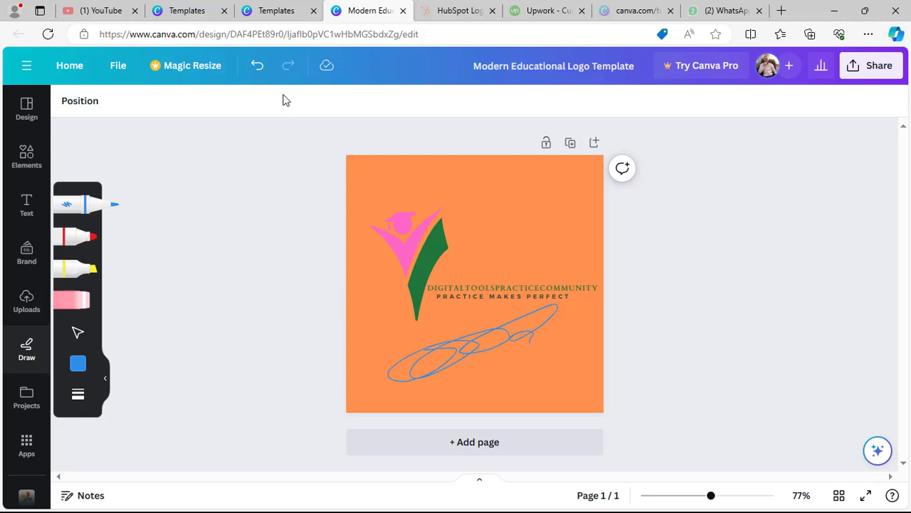
left_click(262, 71)
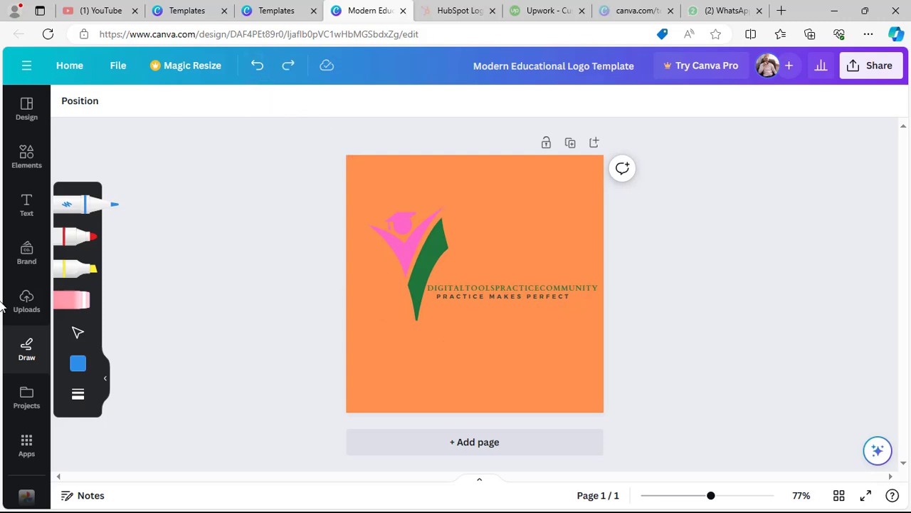
Review the existing designs and folders among the saved projects.
left_click(25, 399)
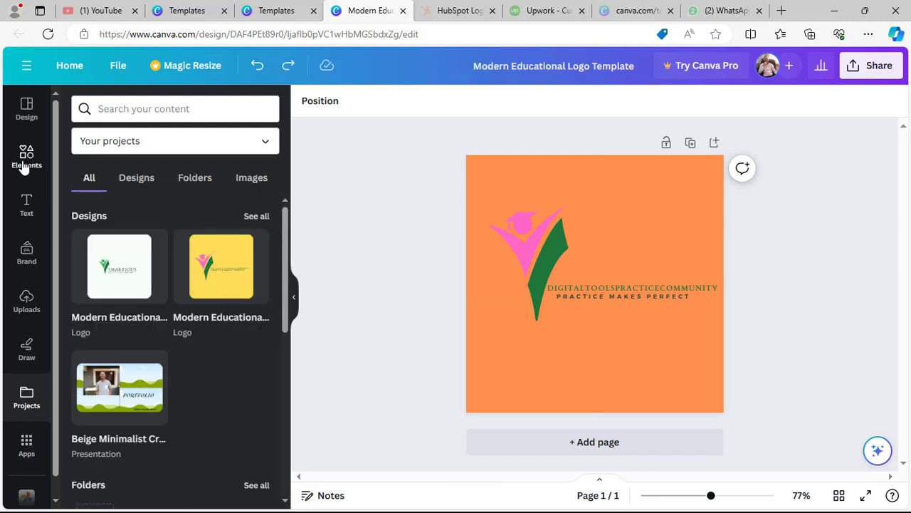
Download the finished logo as a PNG at size 1 (500 × 500 px) with the download settings saved.
left_click(26, 114)
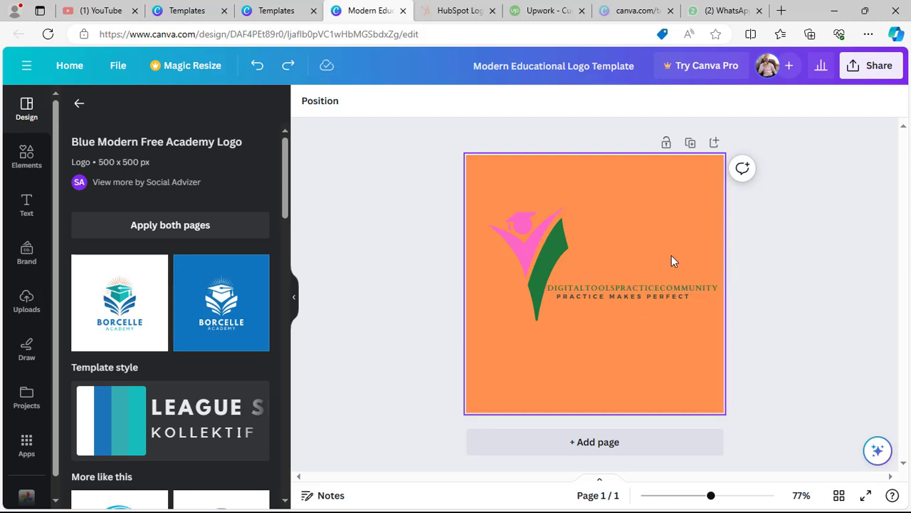
left_click(876, 74)
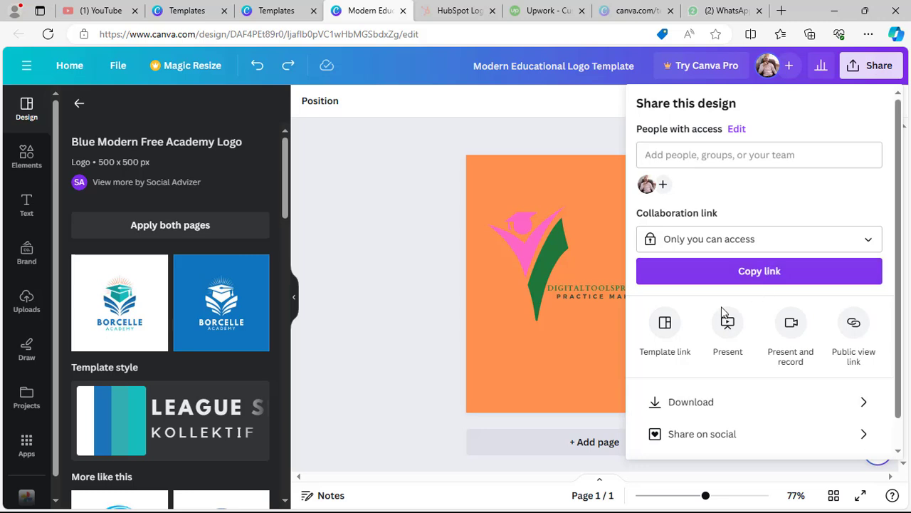
left_click(706, 406)
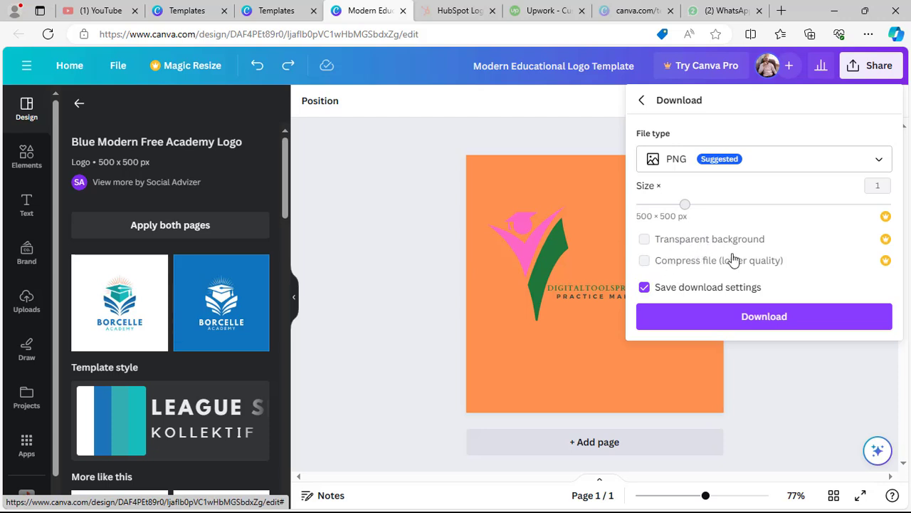
left_click(644, 288)
left_click(645, 289)
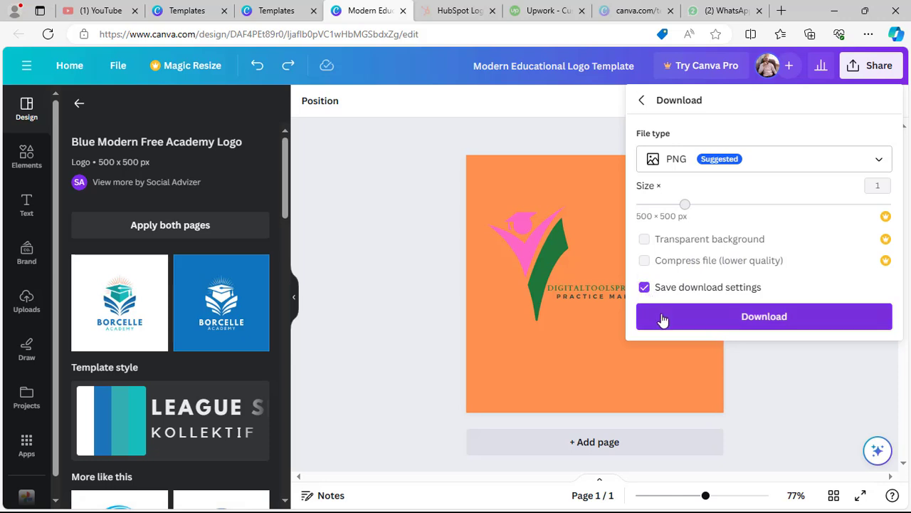
left_click(661, 320)
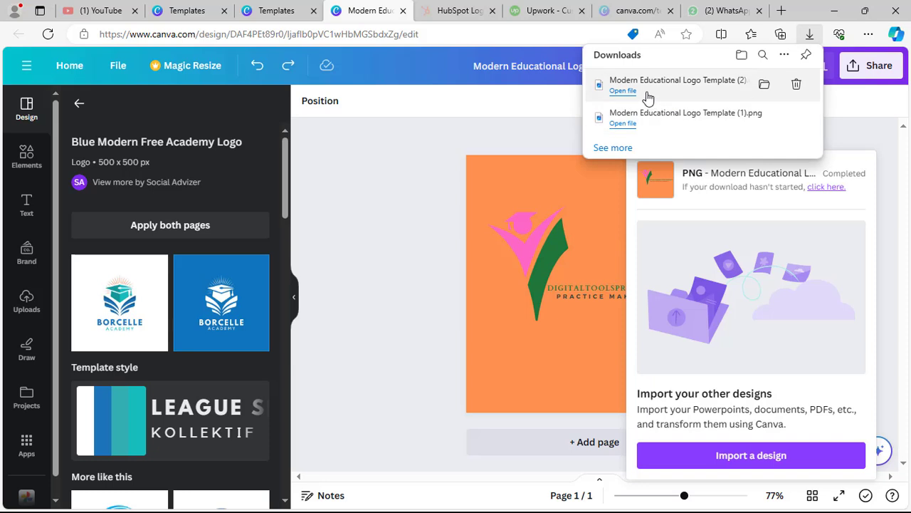
Open the downloaded file Modern Educational Logo Template (2).png to check the logo, and return to the design.
left_click(648, 98)
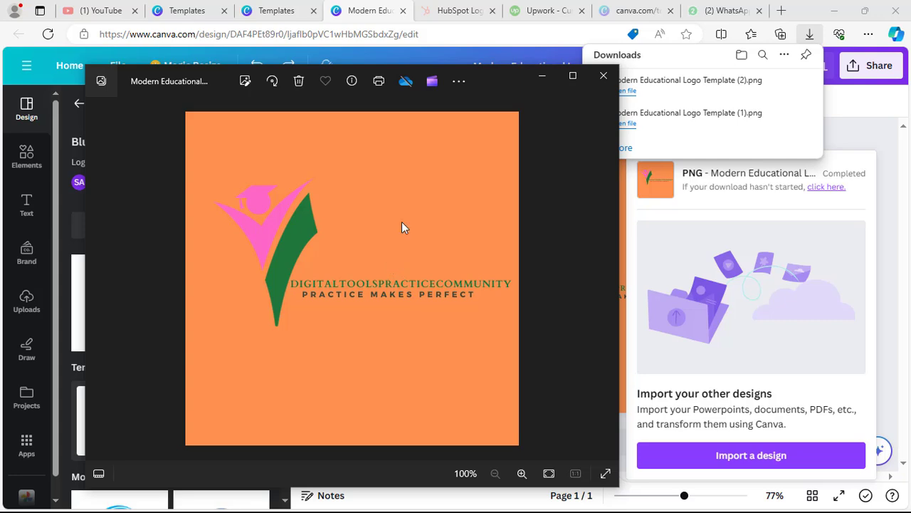
left_click(601, 77)
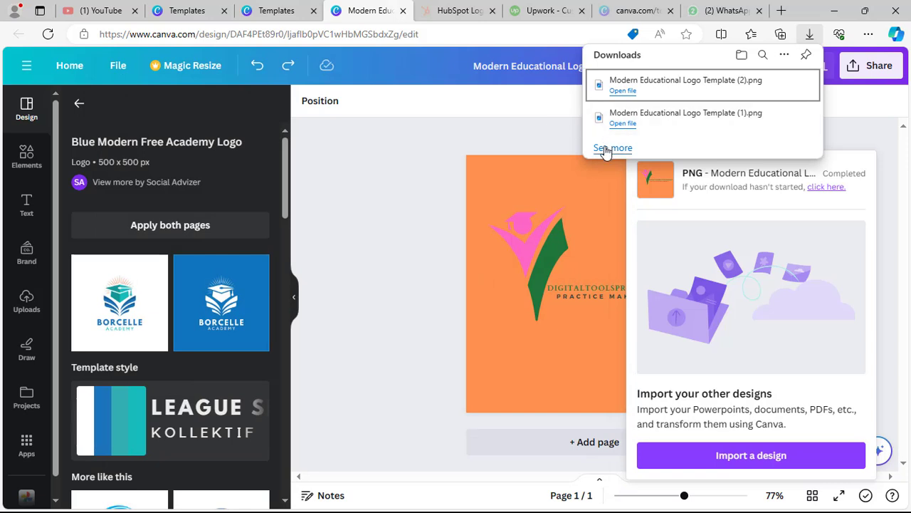
left_click(561, 135)
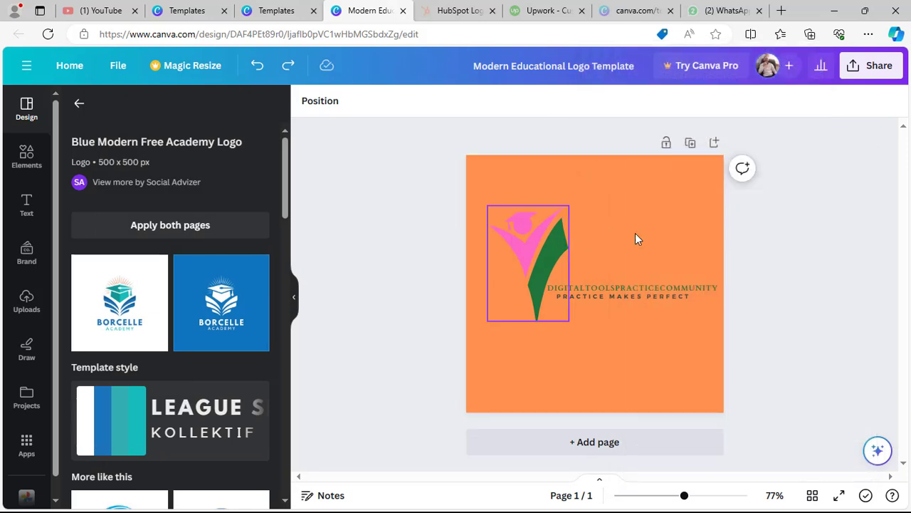